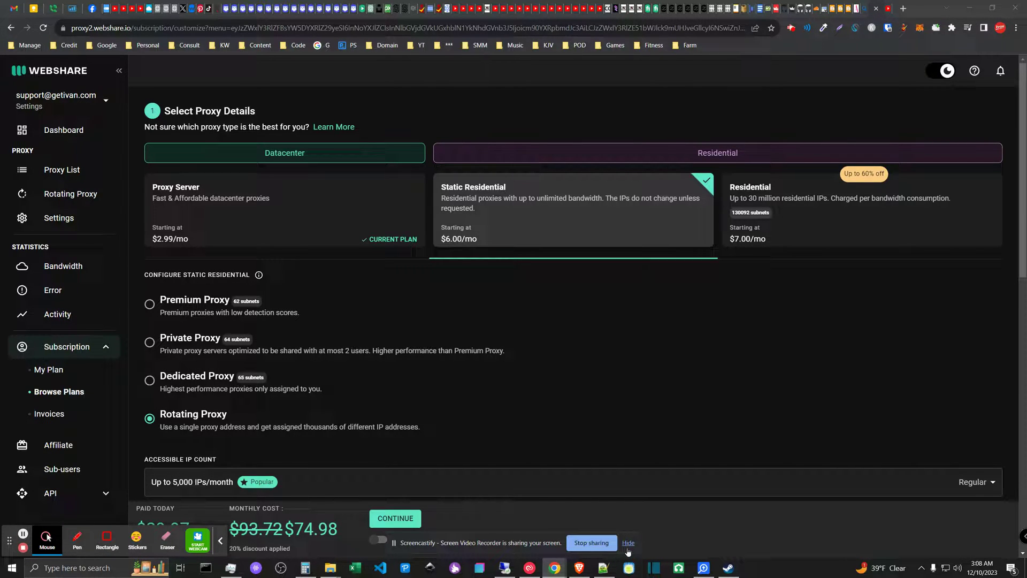
Scroll through the plan configuration page to review its options
click(628, 543)
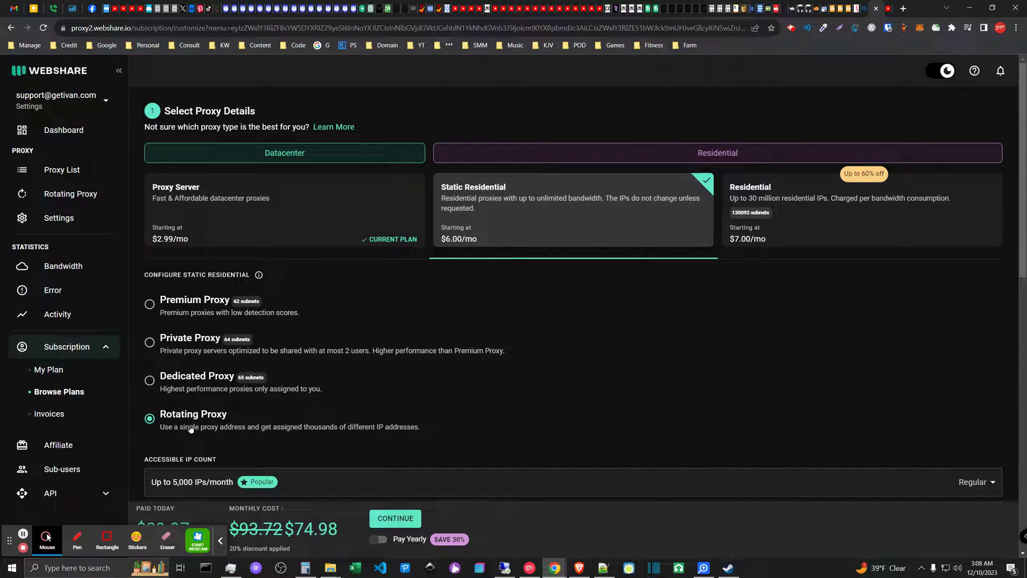
scroll(514, 380, down, 1)
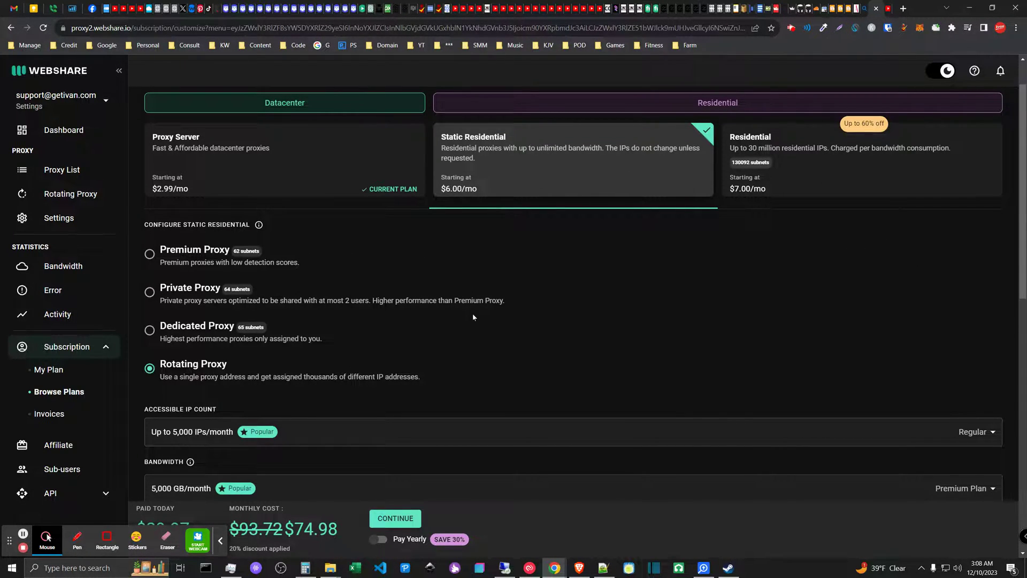
scroll(524, 342, down, 2)
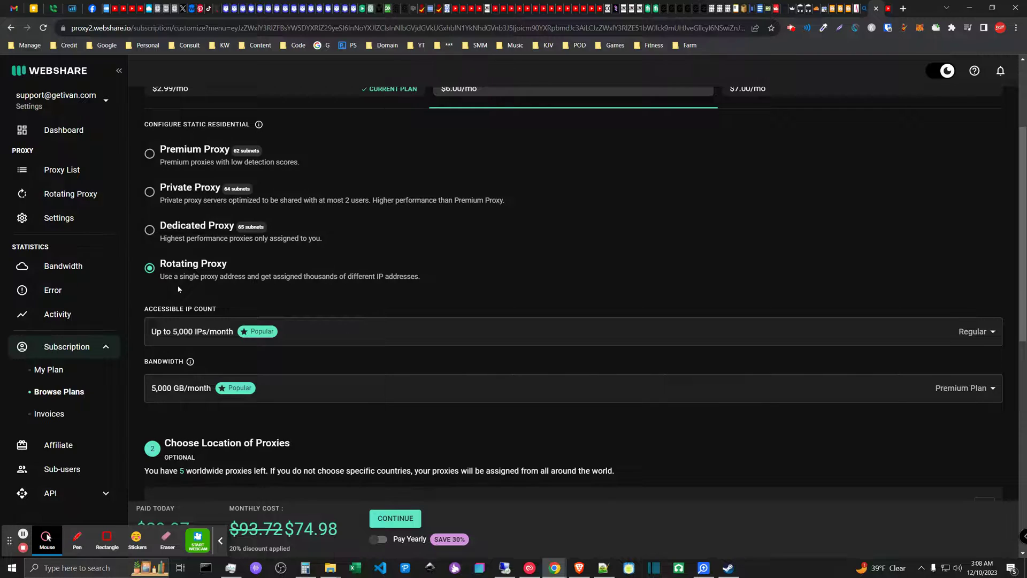
scroll(508, 263, up, 2)
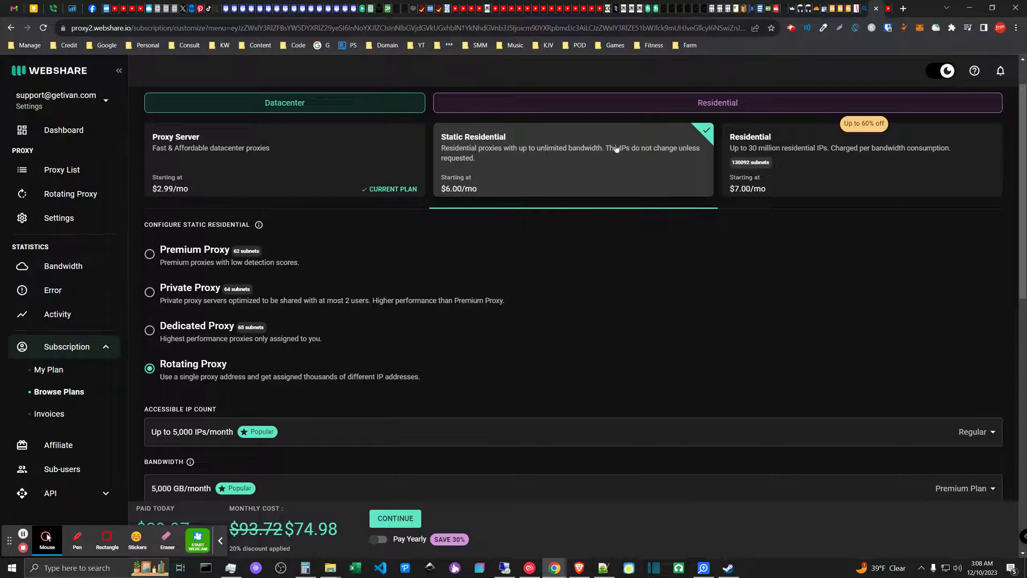
click(77, 540)
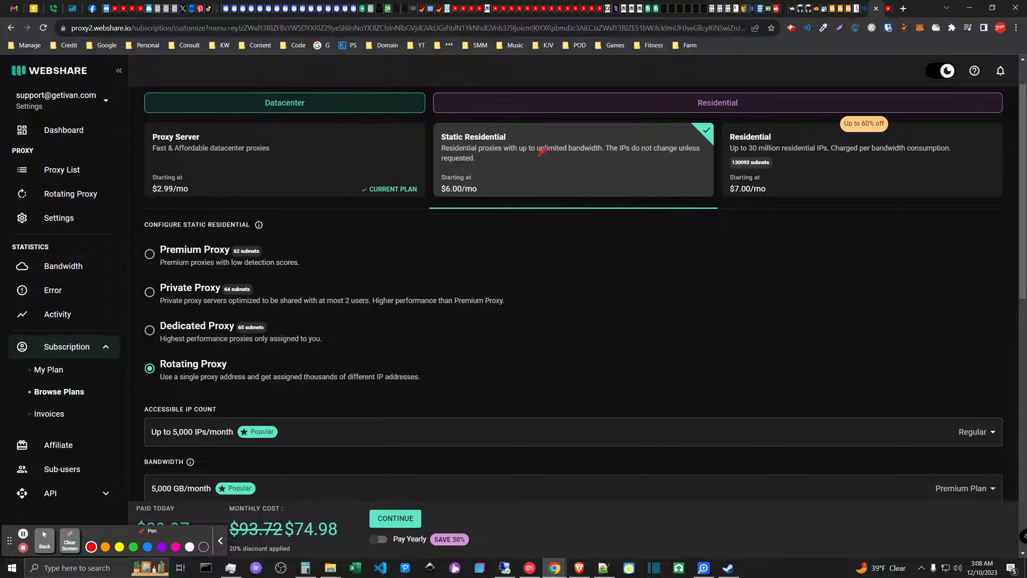
drag(539, 155, 609, 153)
mouse_move(22, 401)
mouse_down()
mouse_move(88, 402)
mouse_move(8, 402)
mouse_up()
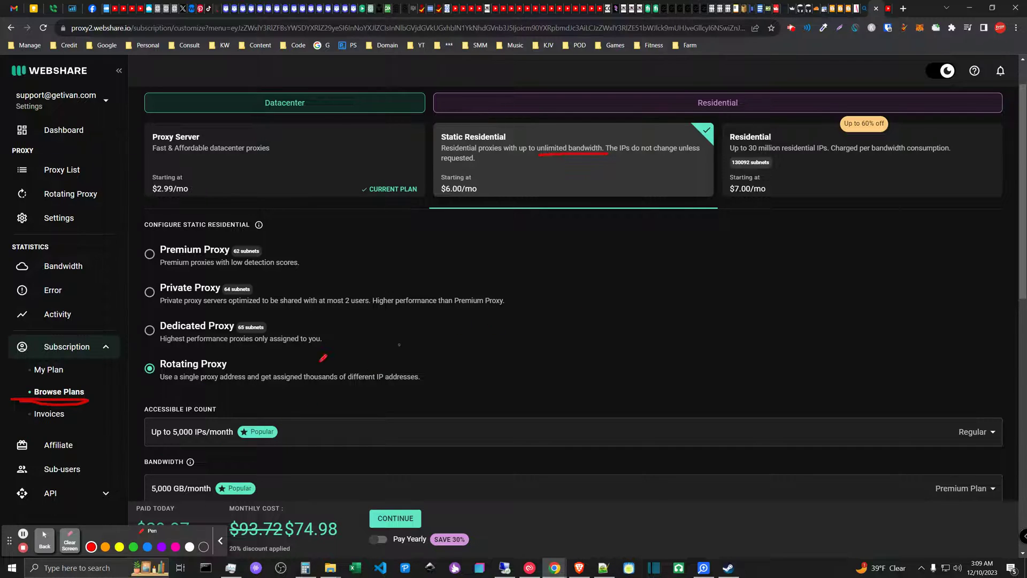
mouse_move(115, 370)
mouse_down()
mouse_move(90, 386)
mouse_move(109, 387)
mouse_up()
scroll(600, 325, down, 3)
scroll(200, 211, up, 2)
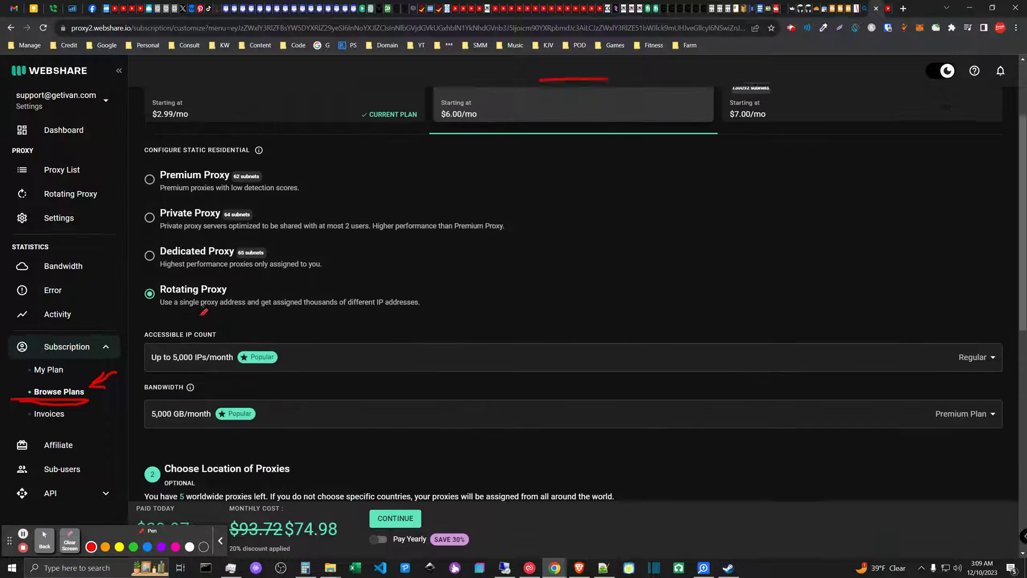
mouse_move(130, 306)
mouse_down()
mouse_move(222, 293)
mouse_move(422, 316)
mouse_move(262, 362)
mouse_move(168, 340)
mouse_move(145, 302)
mouse_up()
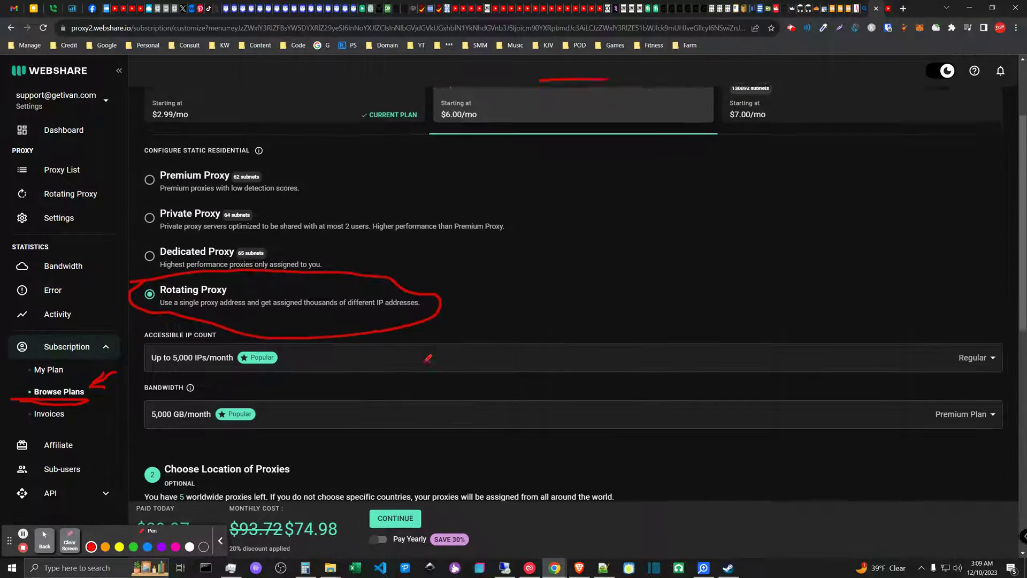
scroll(454, 328, down, 3)
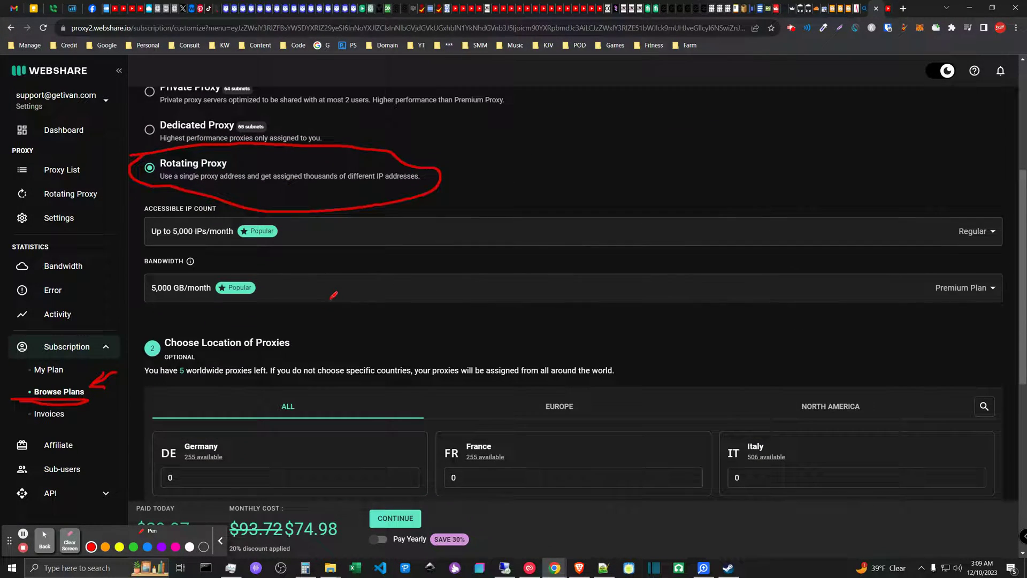
click(44, 542)
Keep the accessible IP count at Up to 5,000 IPs/month
click(336, 231)
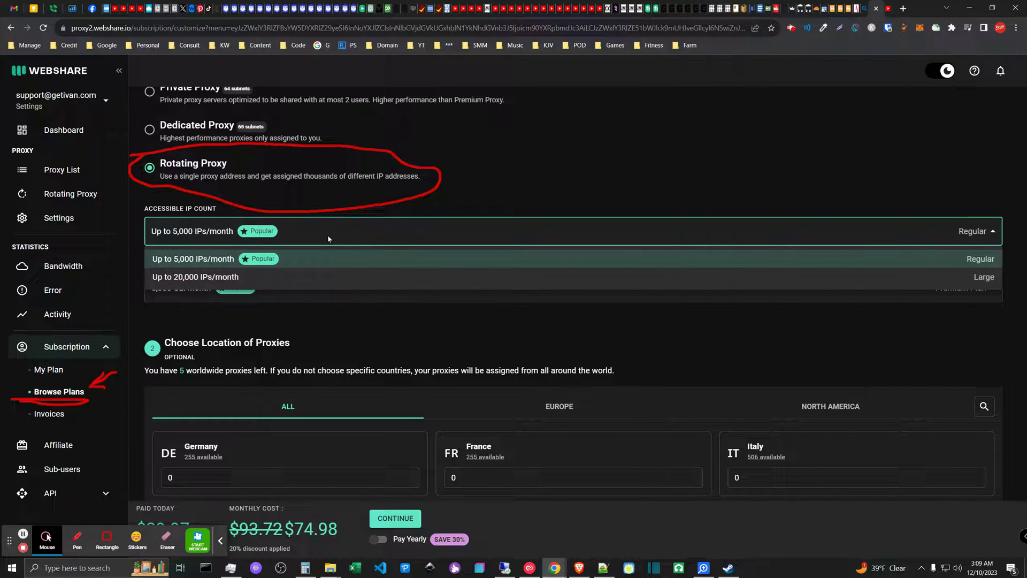
click(211, 261)
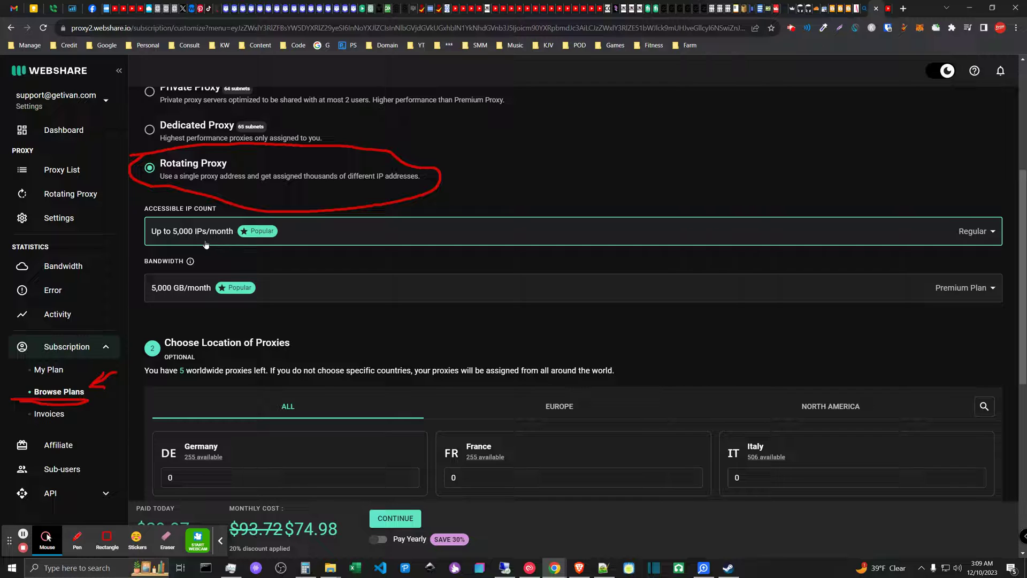
scroll(206, 246, up, 1)
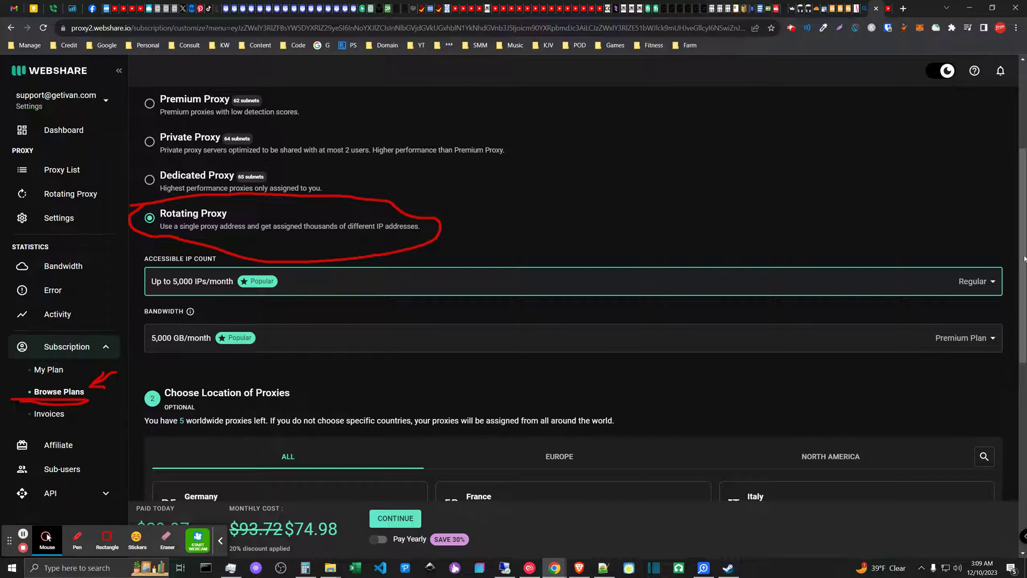
click(1023, 239)
scroll(202, 317, up, 1)
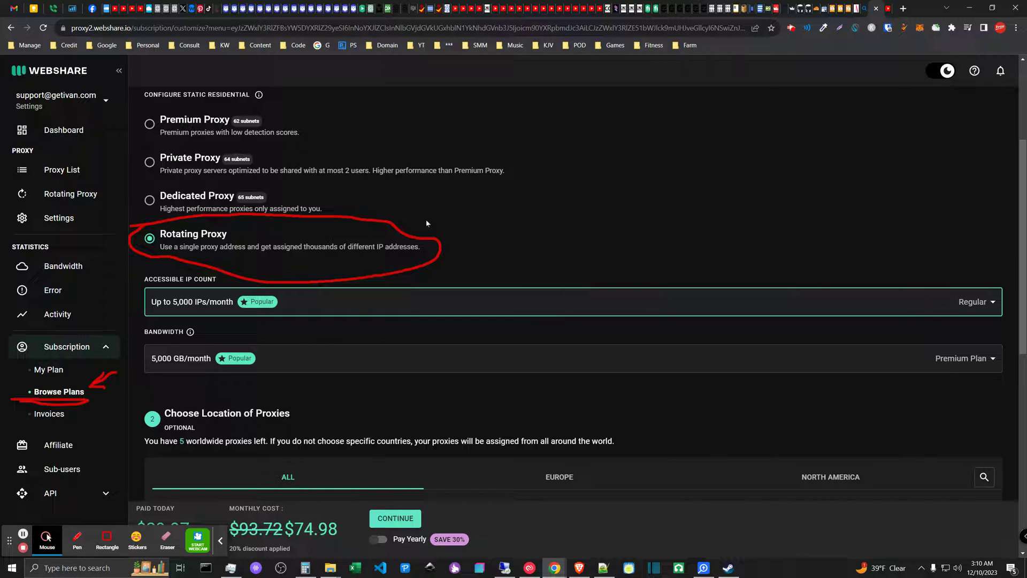
scroll(520, 197, up, 3)
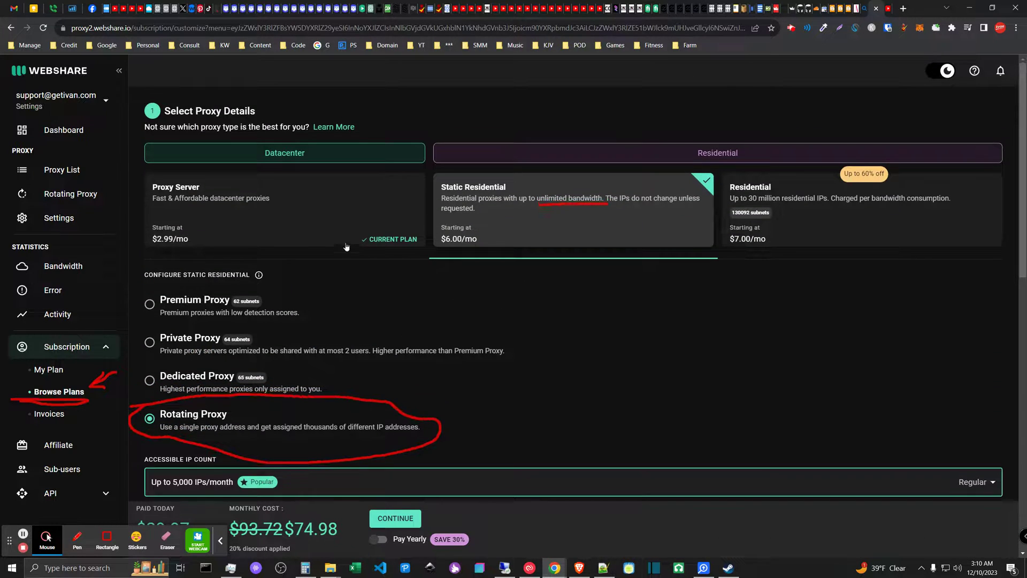
Choose the Proxy Server plan with 1000 Proxies and scroll through the locations
click(311, 210)
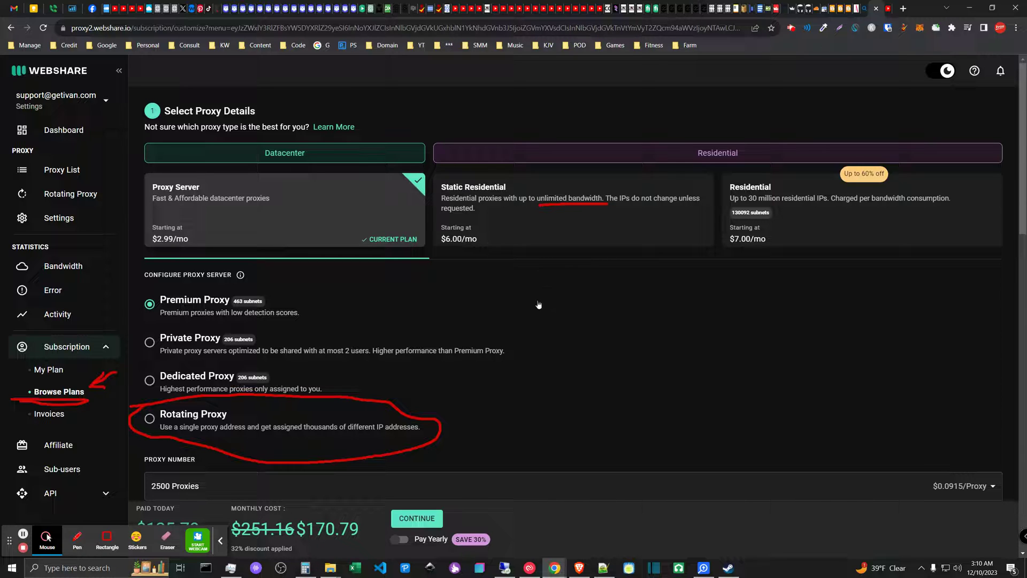
scroll(432, 302, down, 5)
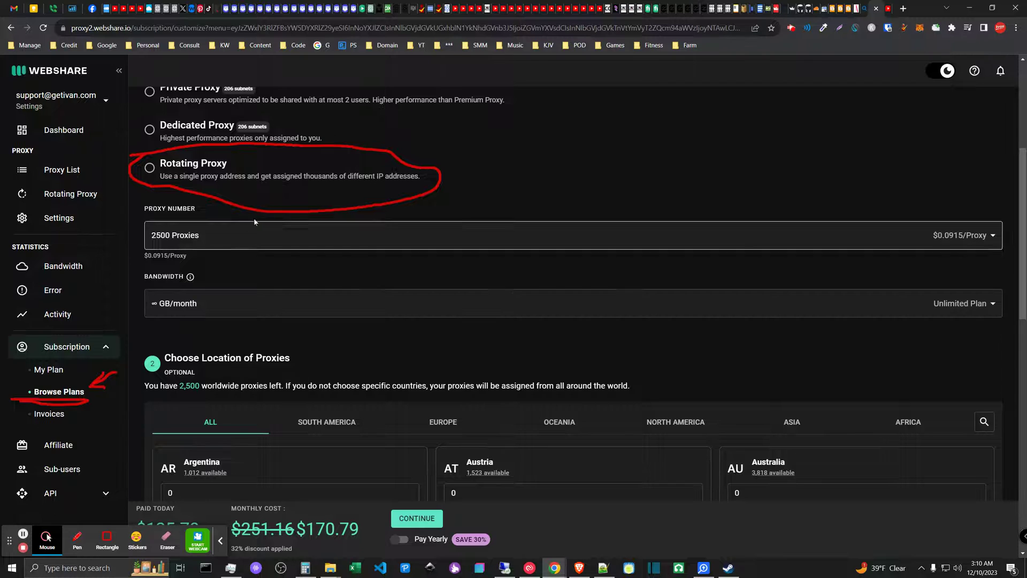
click(265, 239)
click(193, 318)
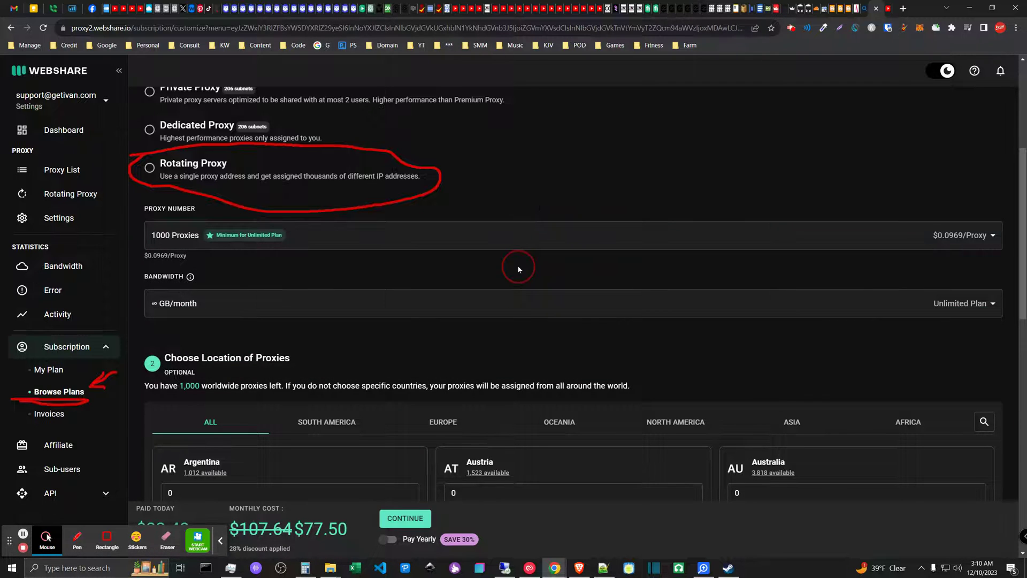
scroll(998, 252, down, 12)
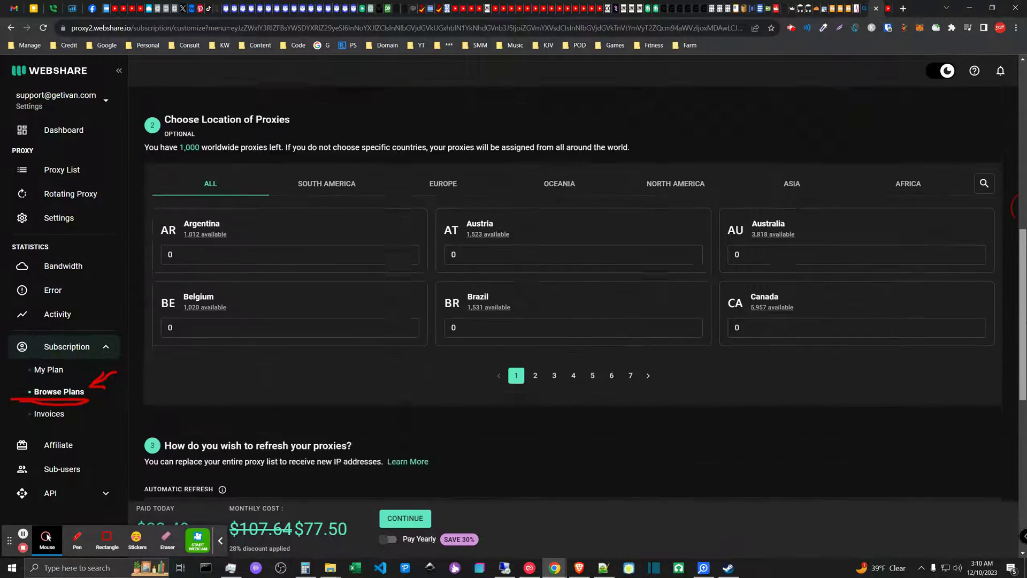
scroll(999, 253, up, 8)
scroll(998, 253, up, 5)
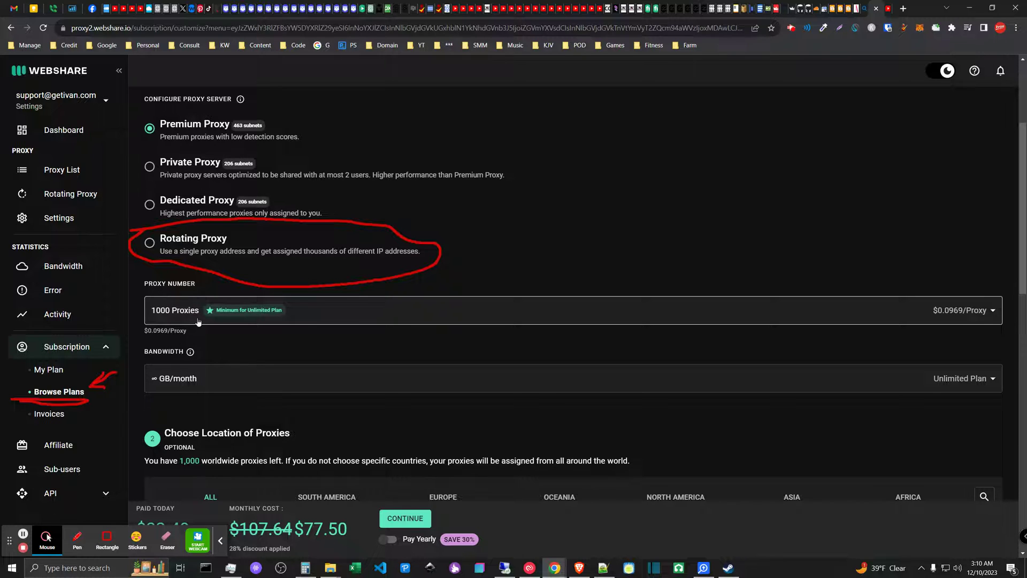
scroll(184, 318, up, 2)
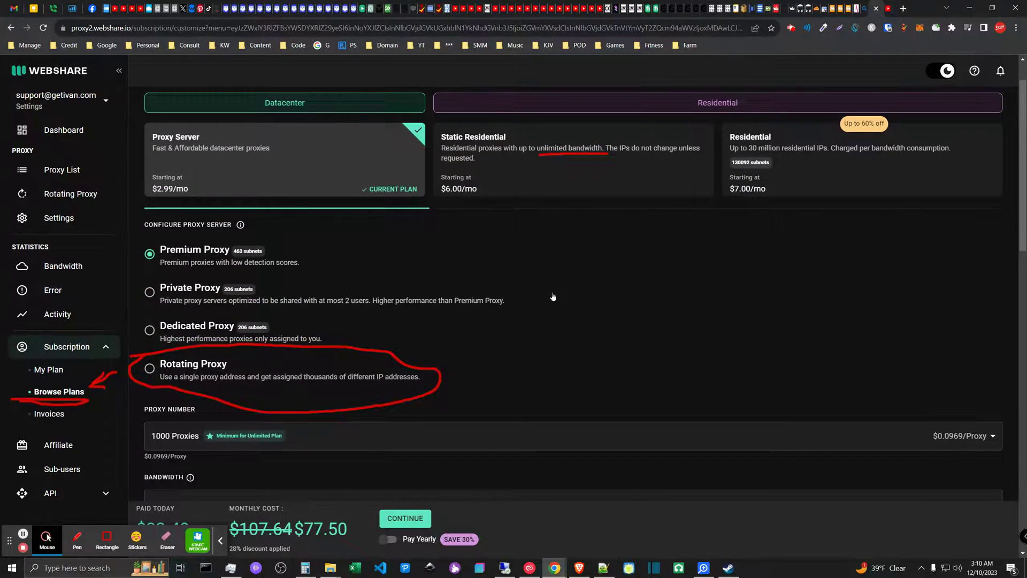
scroll(194, 239, down, 4)
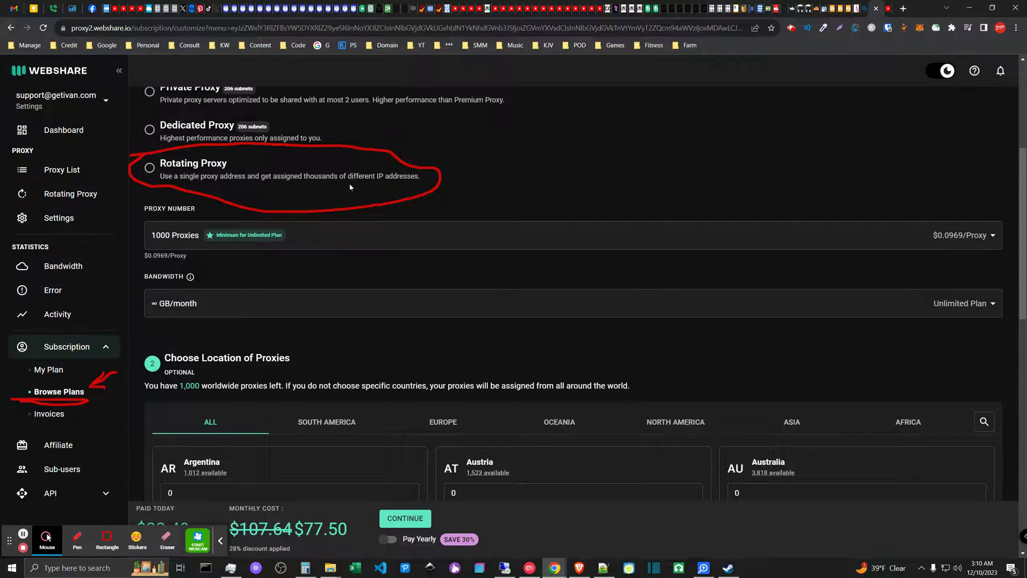
scroll(351, 187, up, 4)
scroll(235, 328, down, 3)
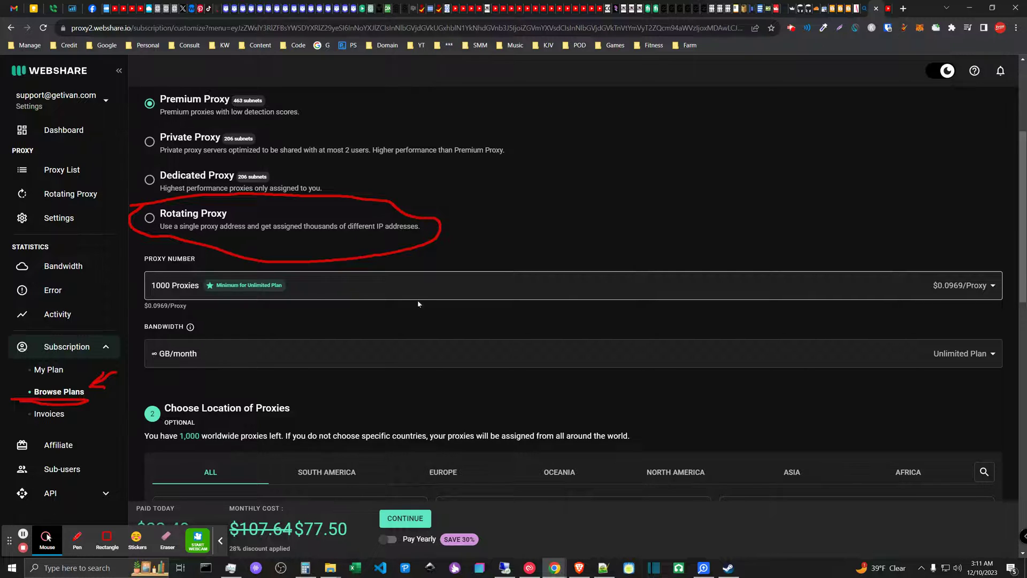
scroll(448, 317, up, 3)
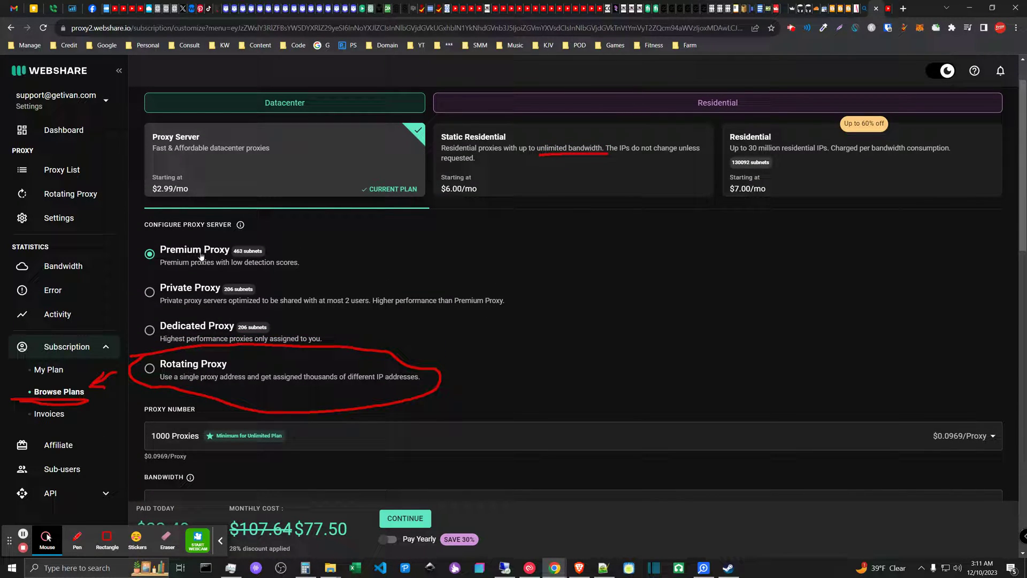
scroll(473, 362, down, 2)
scroll(473, 362, down, 2)
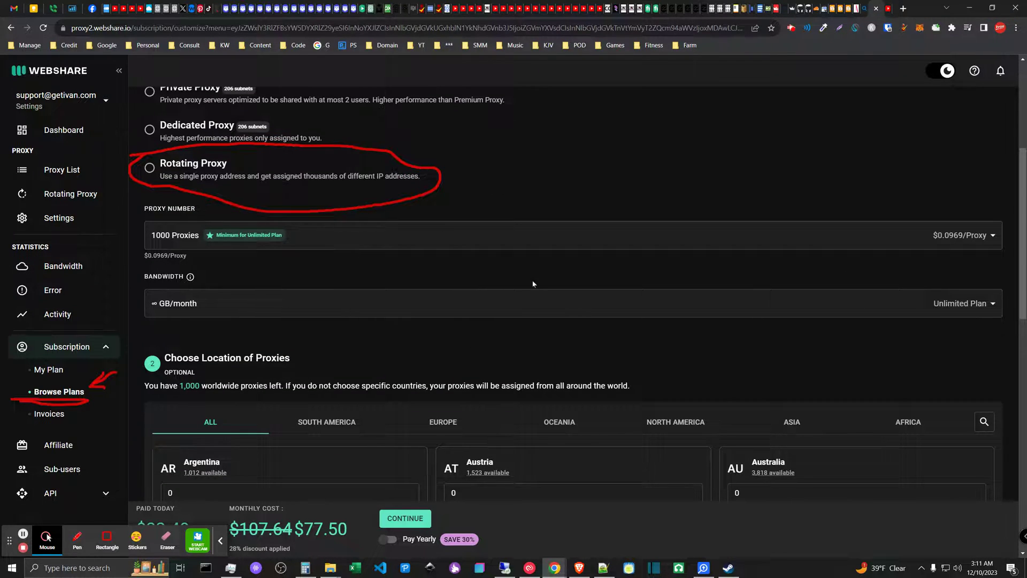
scroll(533, 284, up, 4)
scroll(208, 427, down, 2)
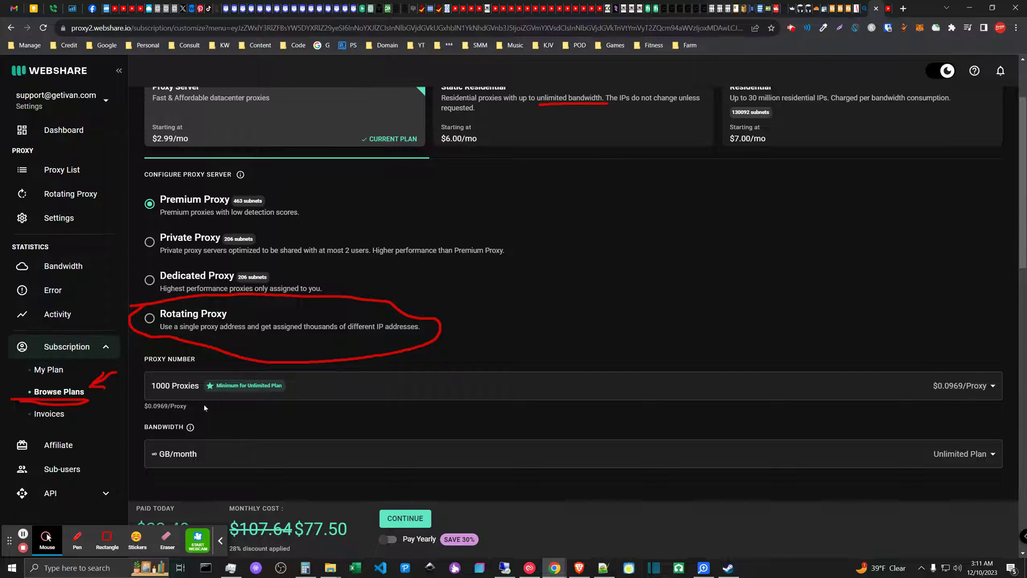
Switch back to the Static Residential plan and choose Rotating Proxy
click(538, 113)
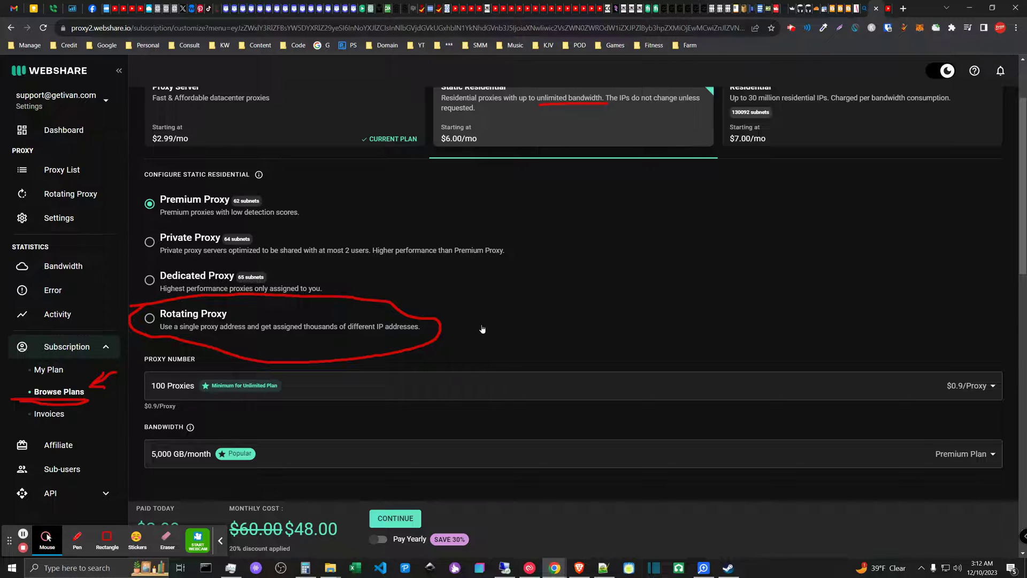
scroll(633, 220, up, 1)
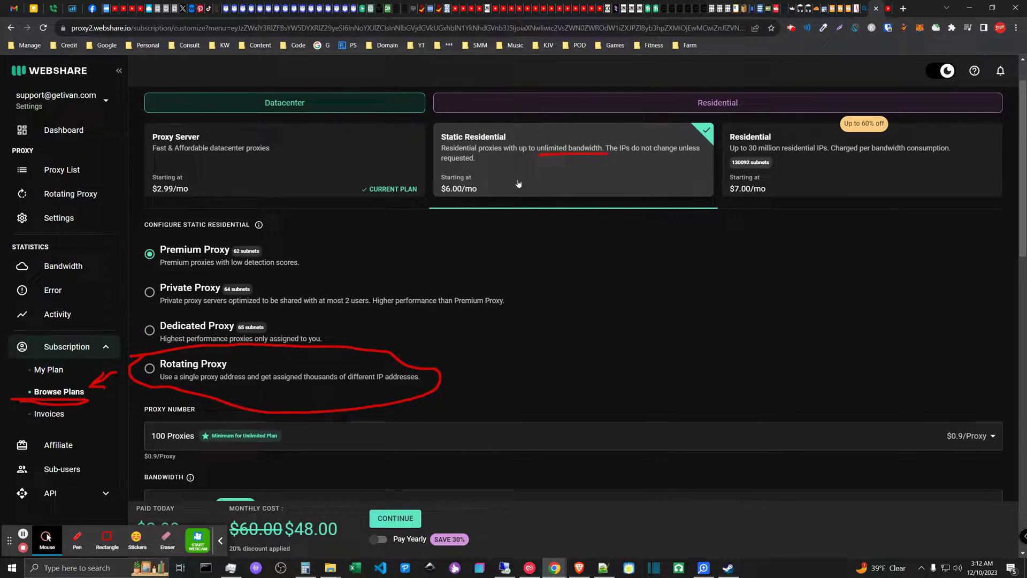
scroll(160, 348, down, 1)
click(171, 328)
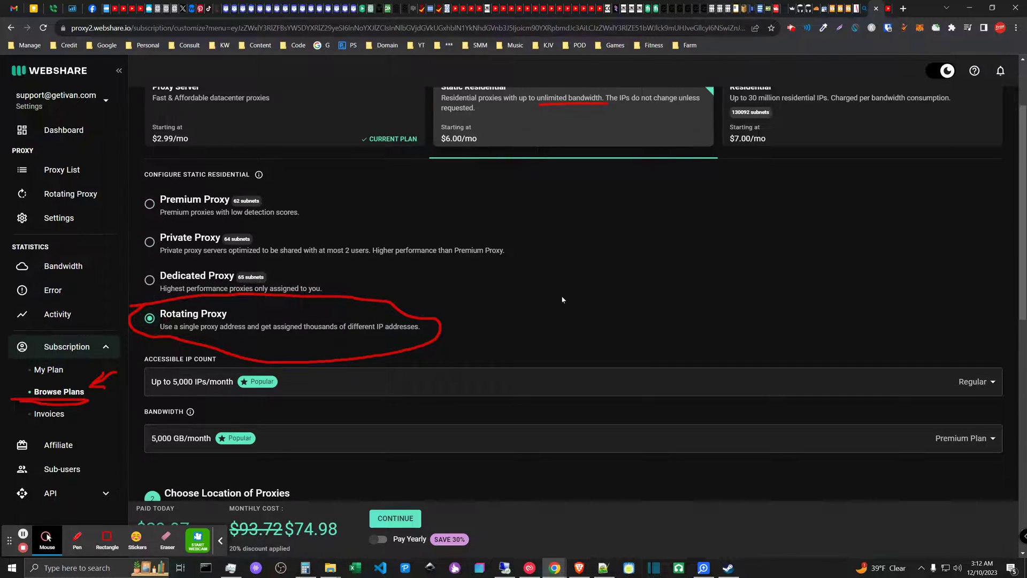
Show the 250, 1,000, 5,000 and ∞ GB/month bandwidth options
scroll(320, 307, down, 3)
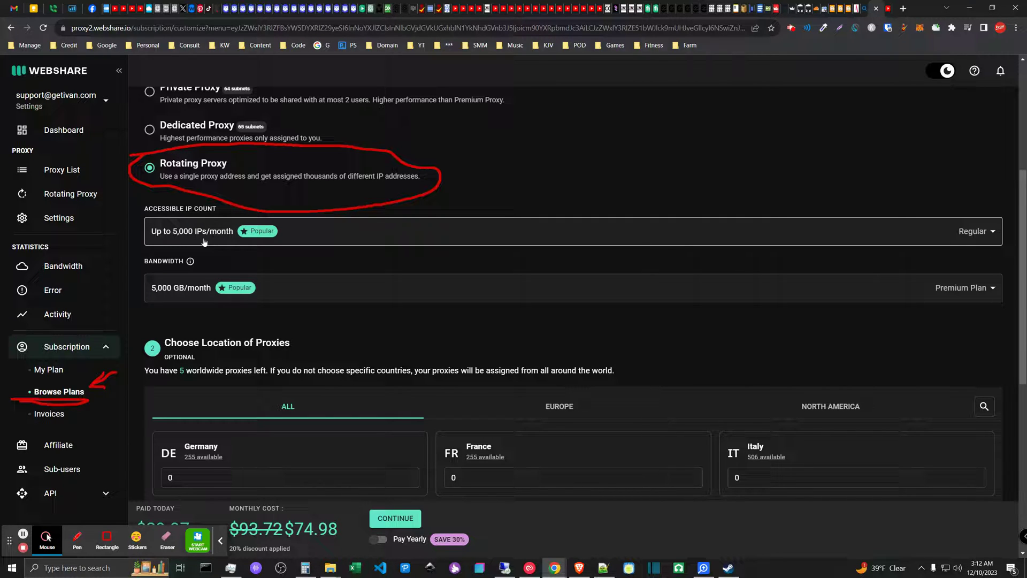
scroll(304, 246, down, 1)
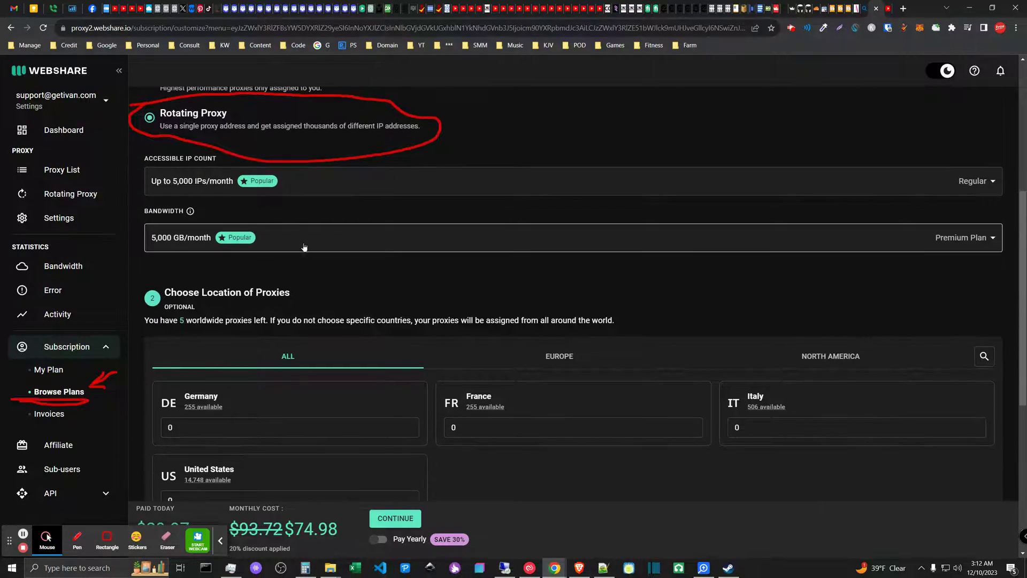
click(287, 238)
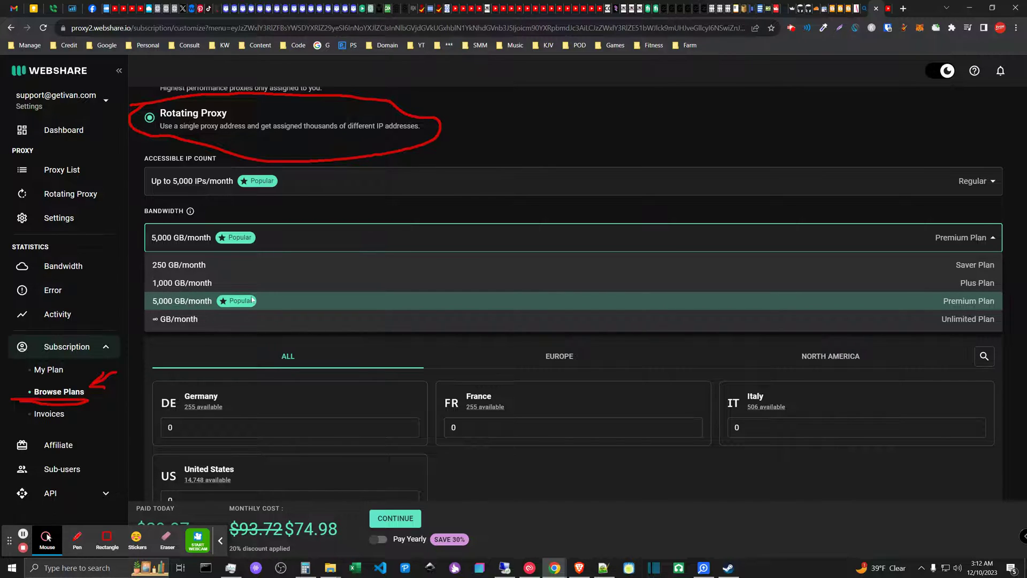
Switch bandwidth to ∞ GB/month and check the resulting price
click(202, 303)
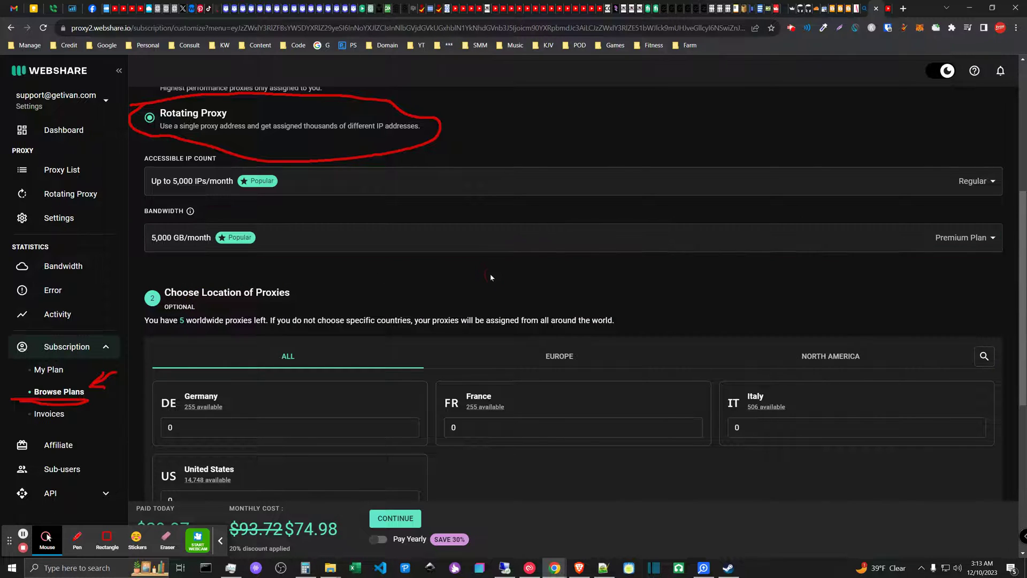
scroll(481, 294, up, 2)
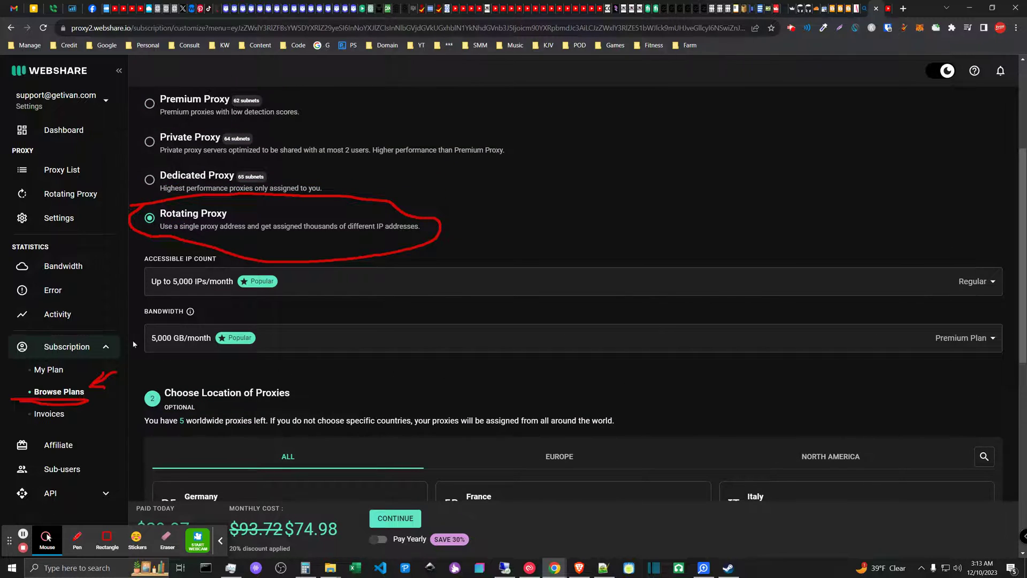
click(158, 340)
click(184, 422)
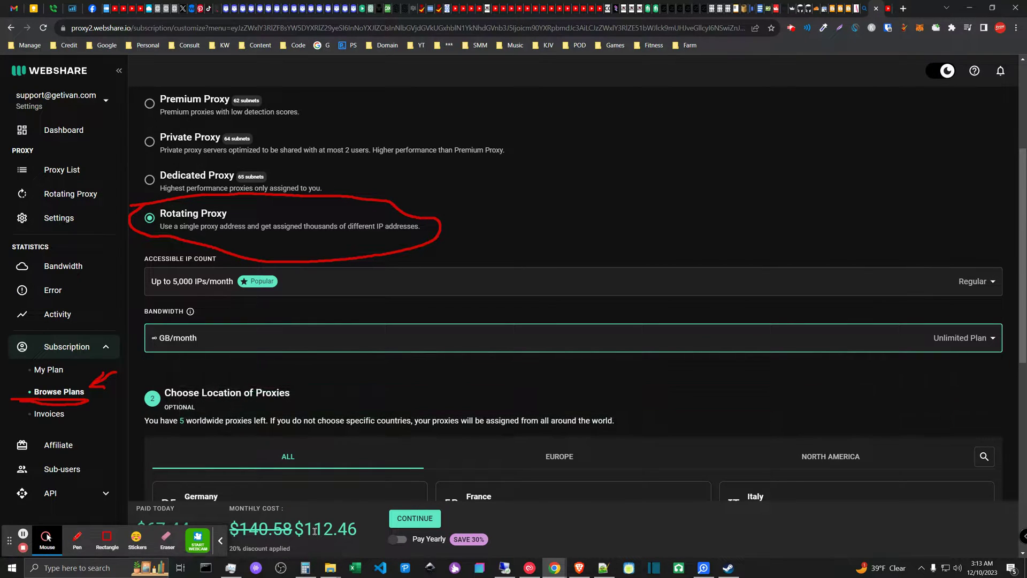
click(220, 540)
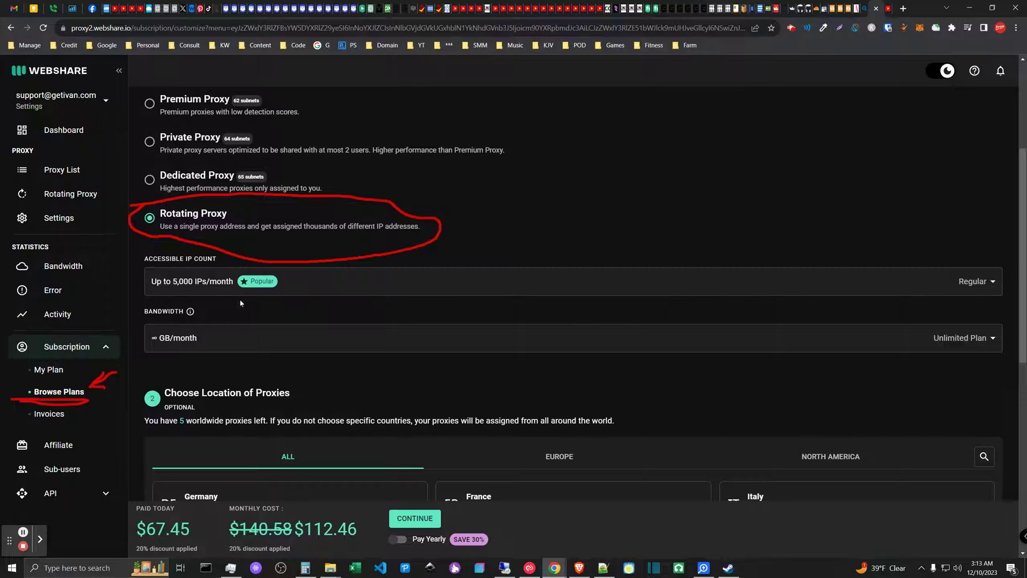
Return bandwidth to the 5,000 GB/month Premium Plan at $74.98 monthly
scroll(258, 348, down, 1)
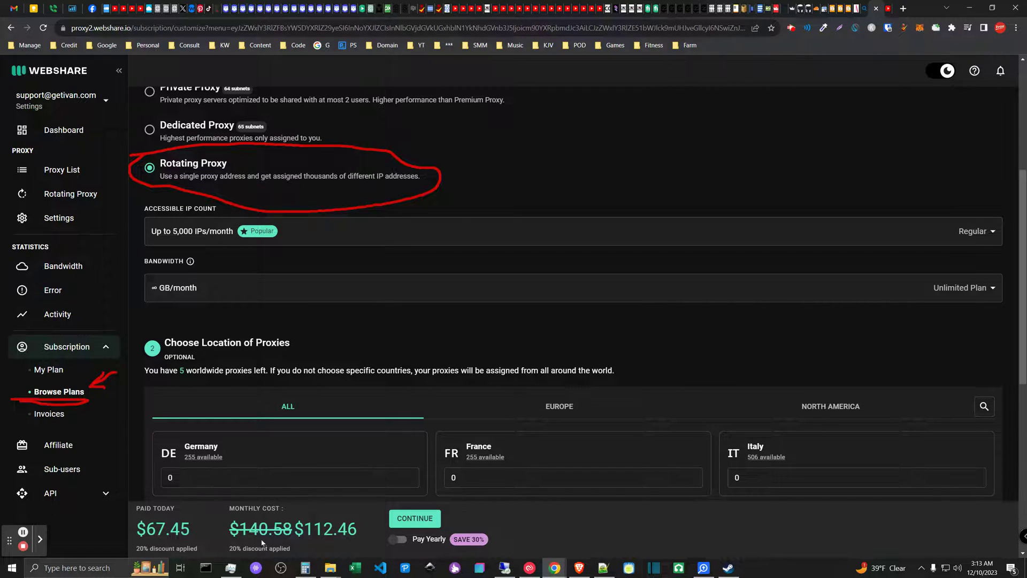
click(241, 288)
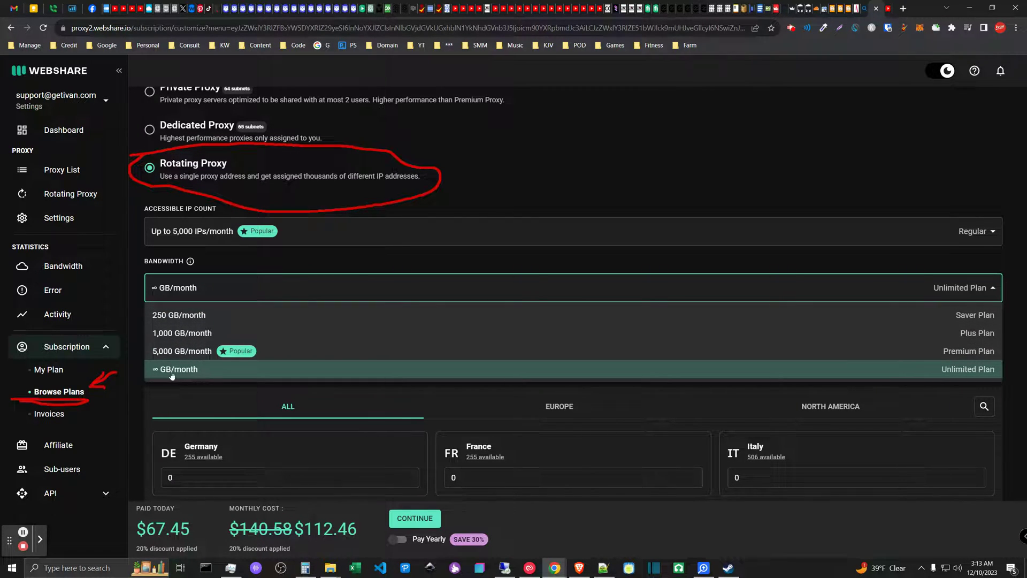
click(208, 351)
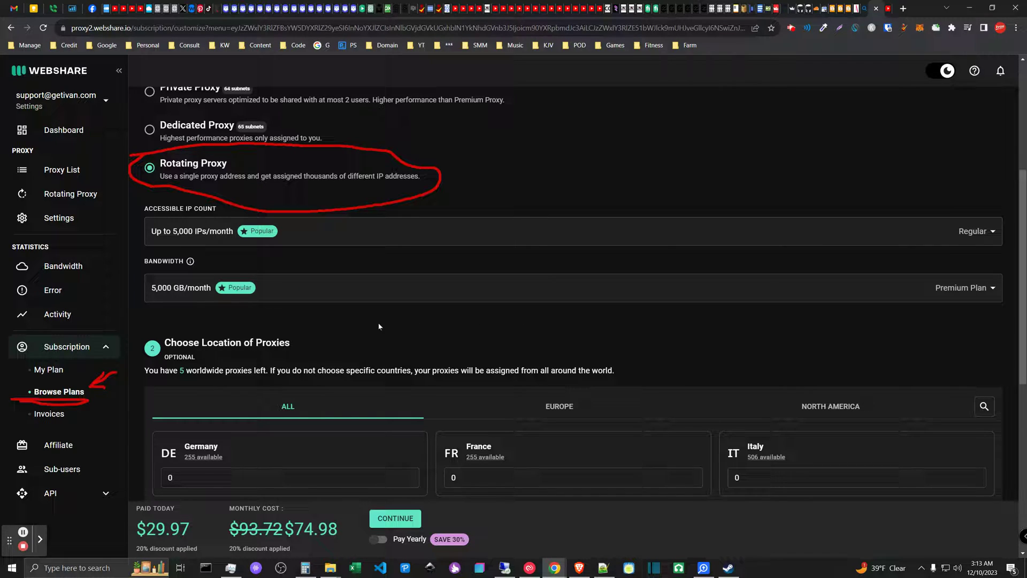
click(209, 289)
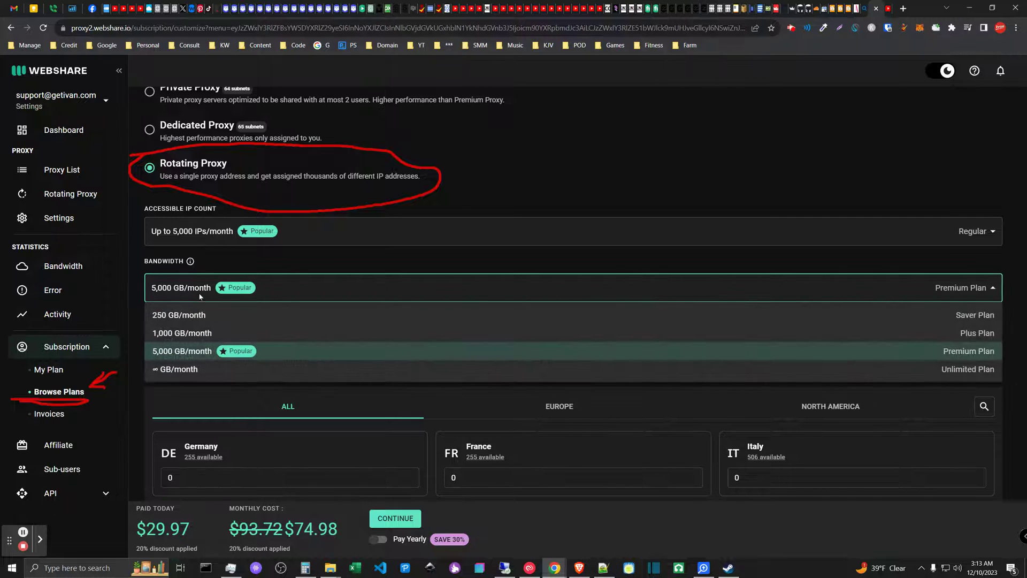
click(190, 352)
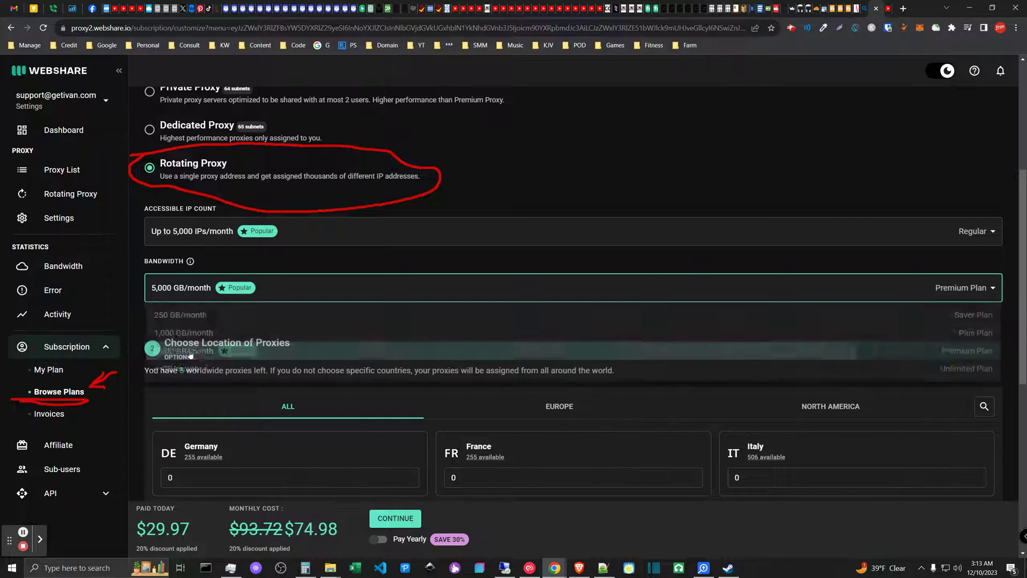
click(522, 321)
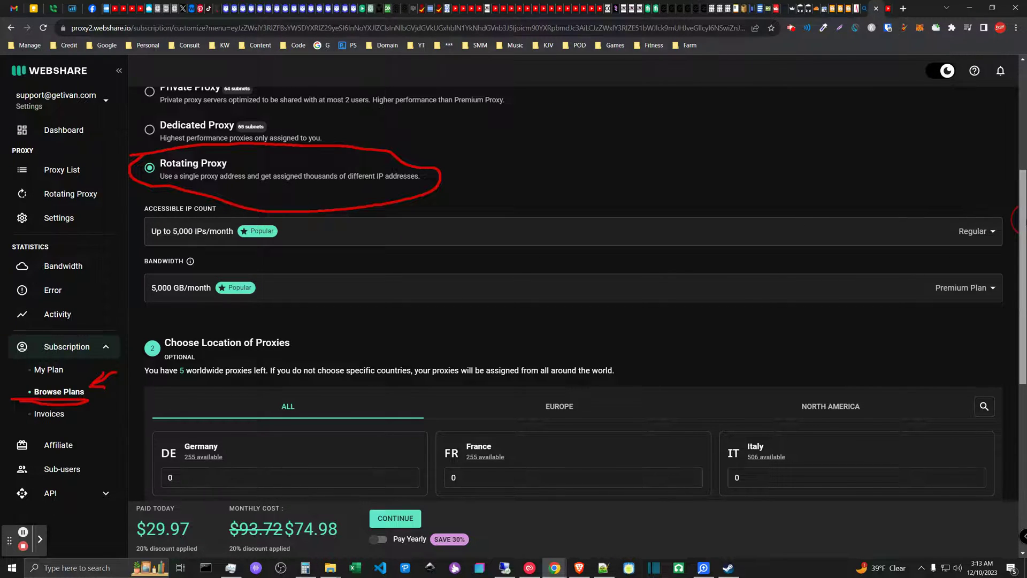
Filter the proxy locations to North America
scroll(996, 267, down, 3)
scroll(1002, 283, down, 2)
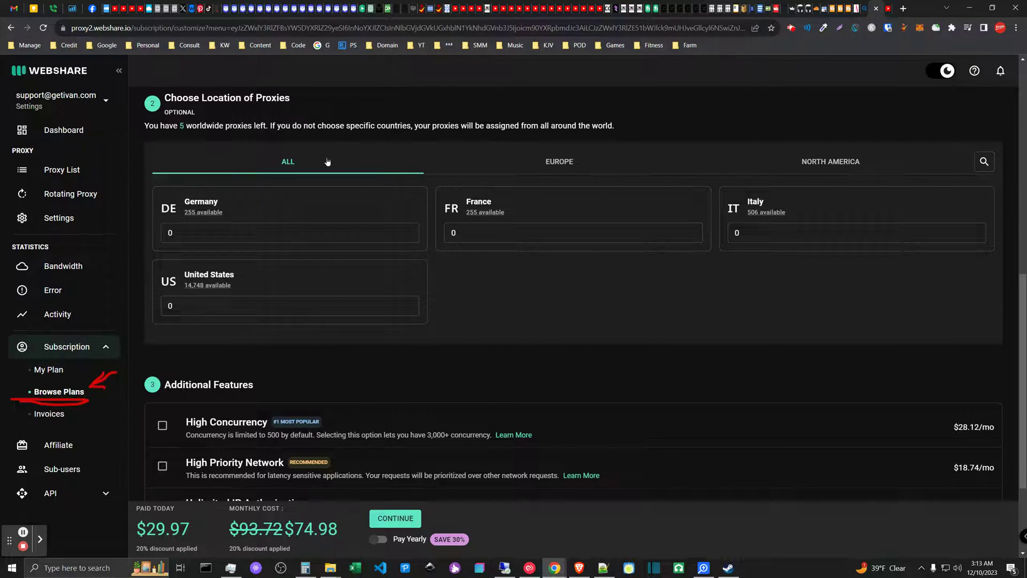
mouse_move(1023, 317)
mouse_down()
mouse_move(1025, 334)
mouse_move(1025, 317)
mouse_up()
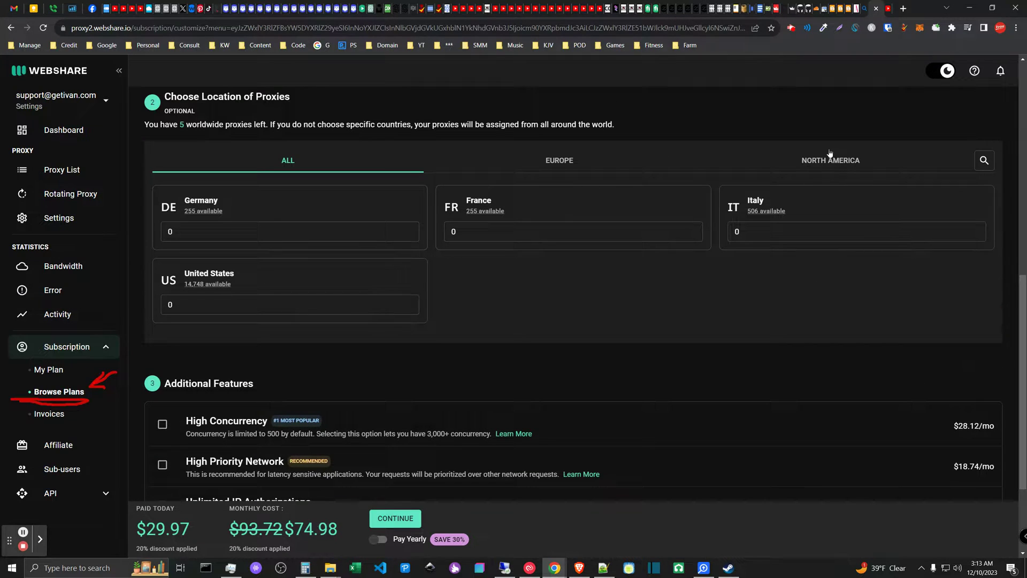
click(830, 161)
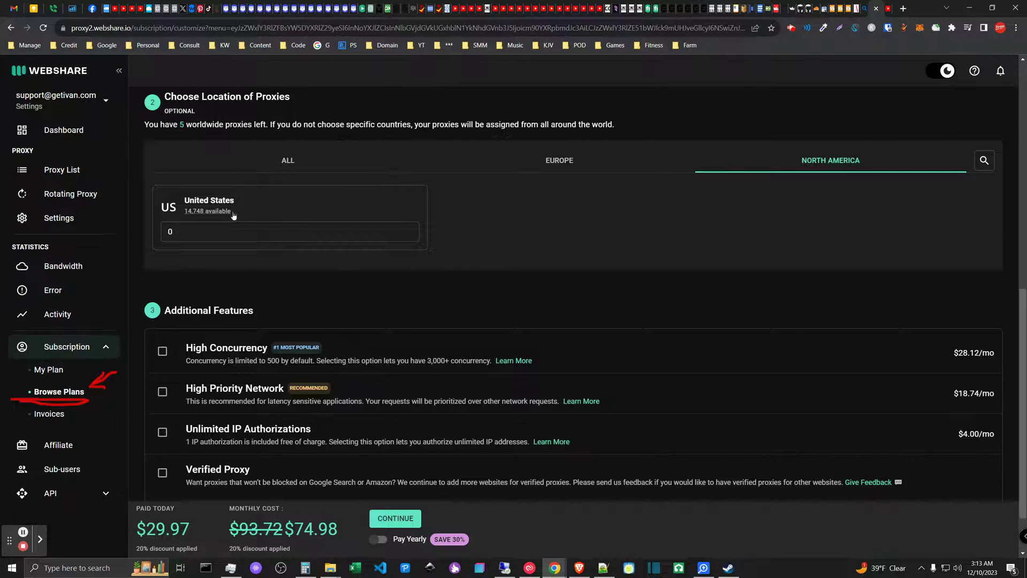
Set the United States proxy quantity to 5
scroll(256, 385, up, 2)
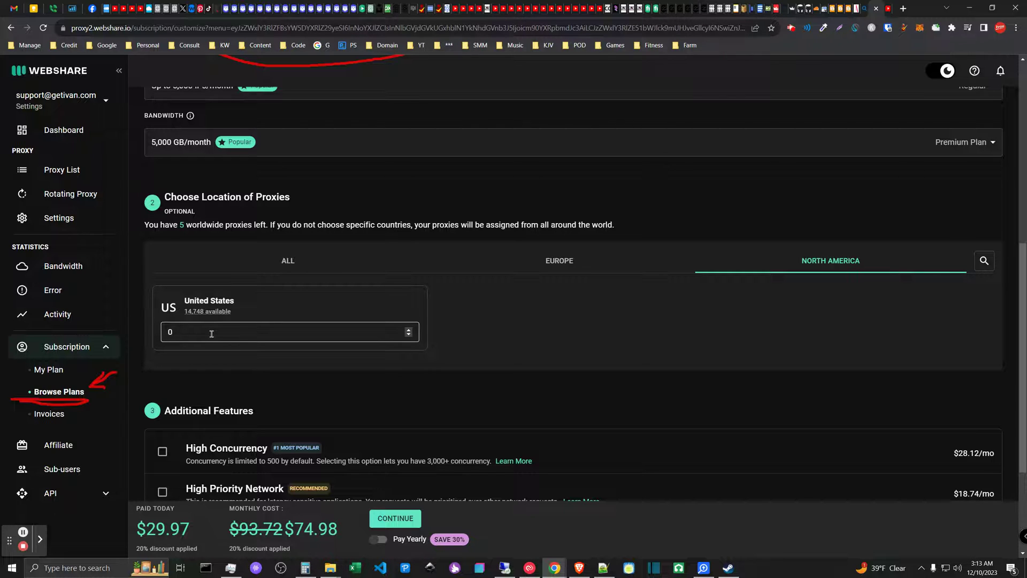
scroll(212, 334, up, 4)
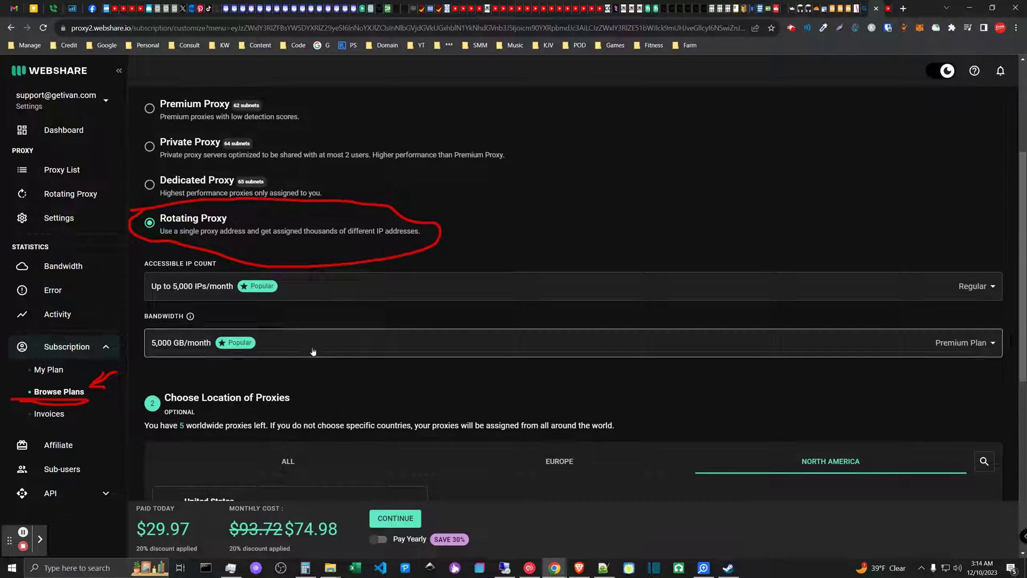
scroll(183, 294, down, 3)
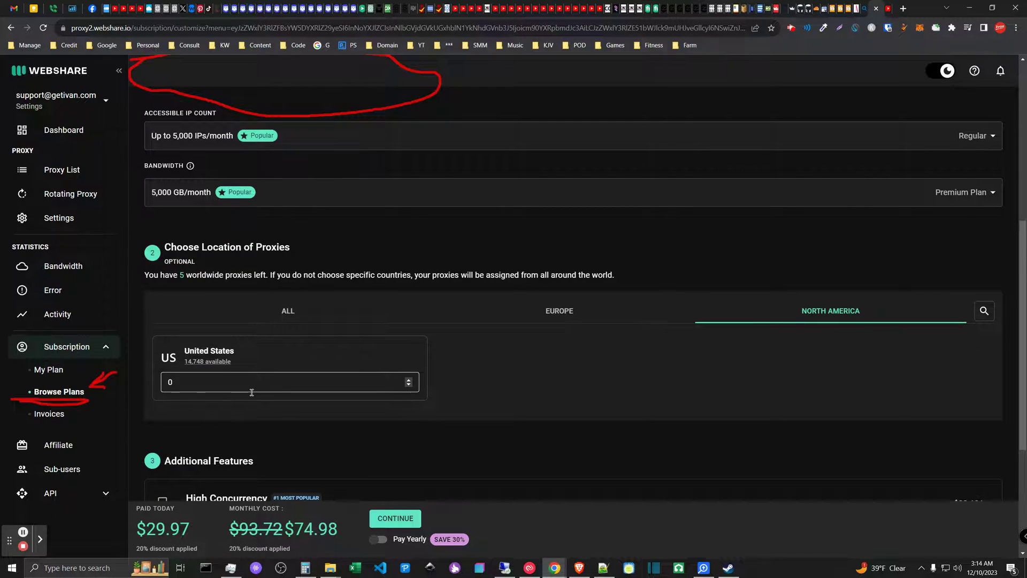
drag(199, 382, 170, 383)
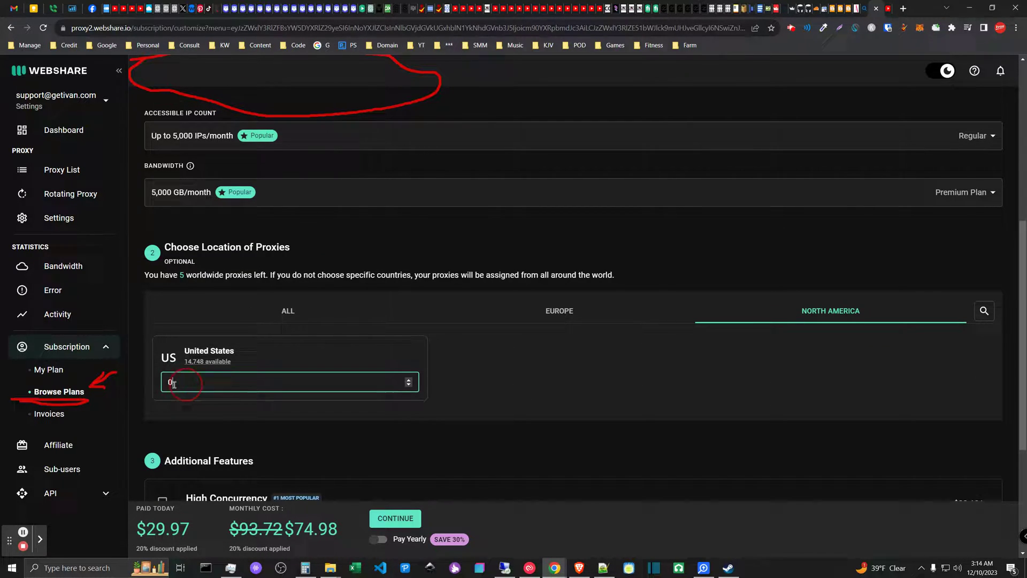
text(5)
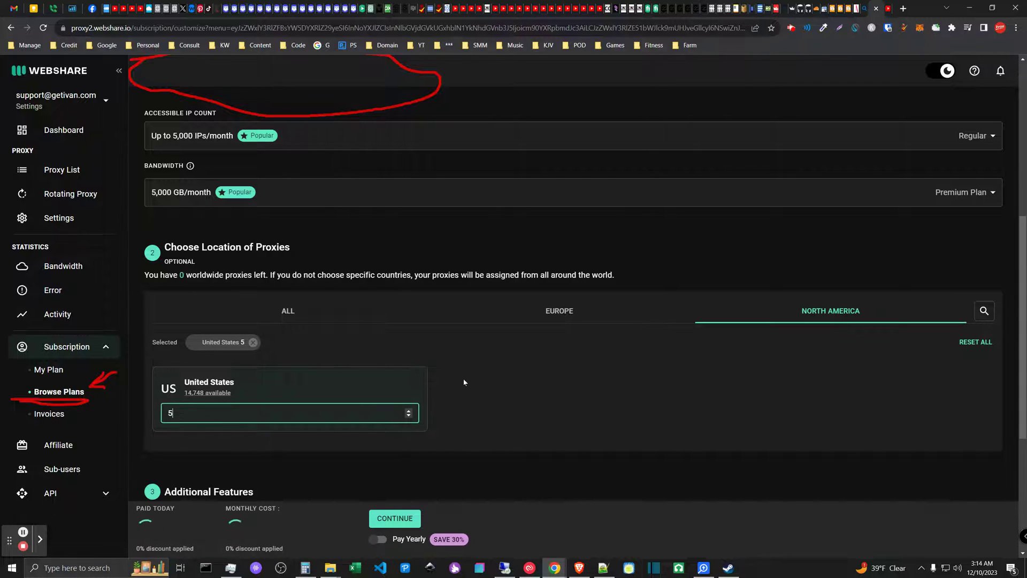
click(465, 381)
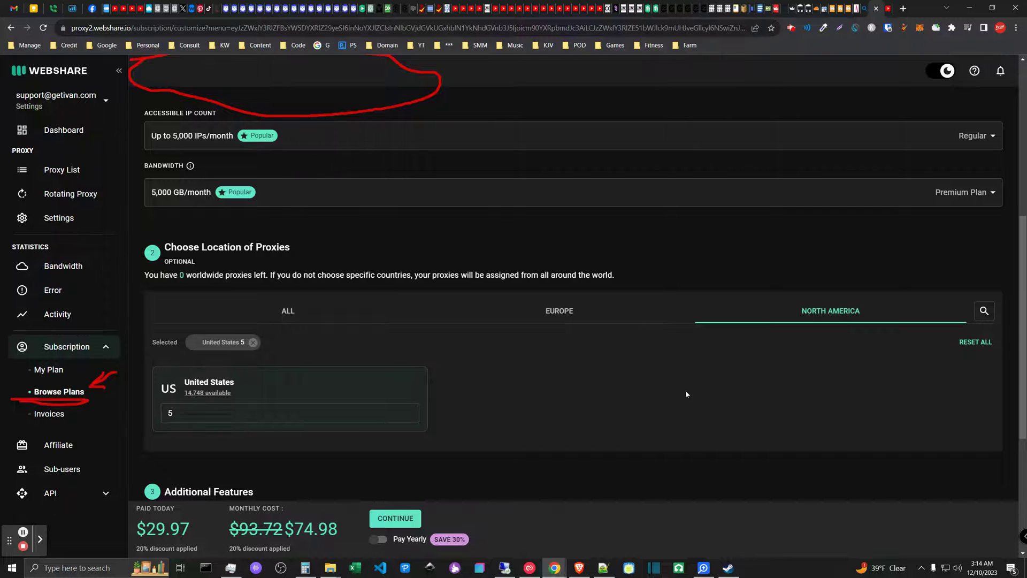
drag(1022, 296, 1021, 408)
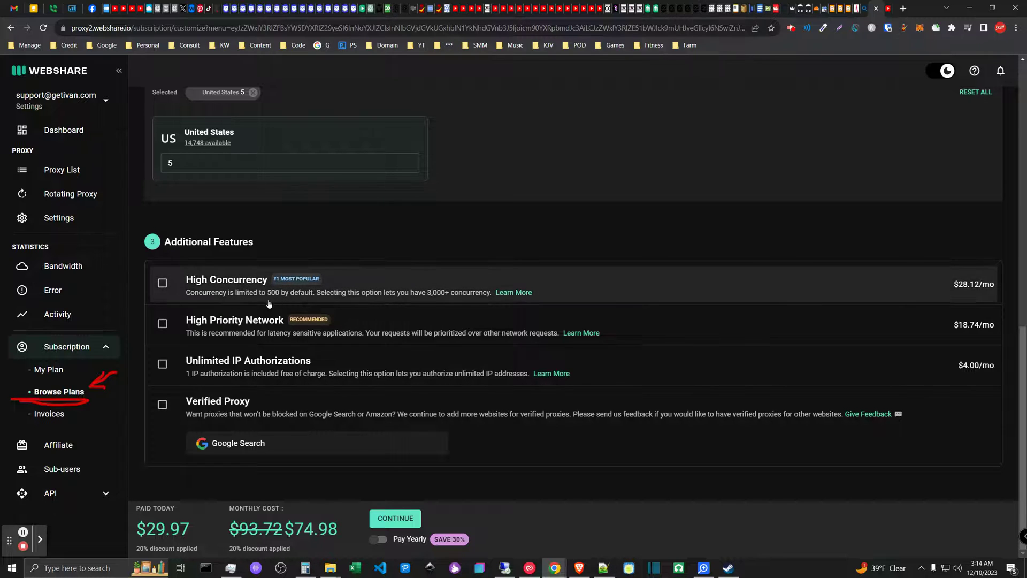
scroll(270, 305, up, 1)
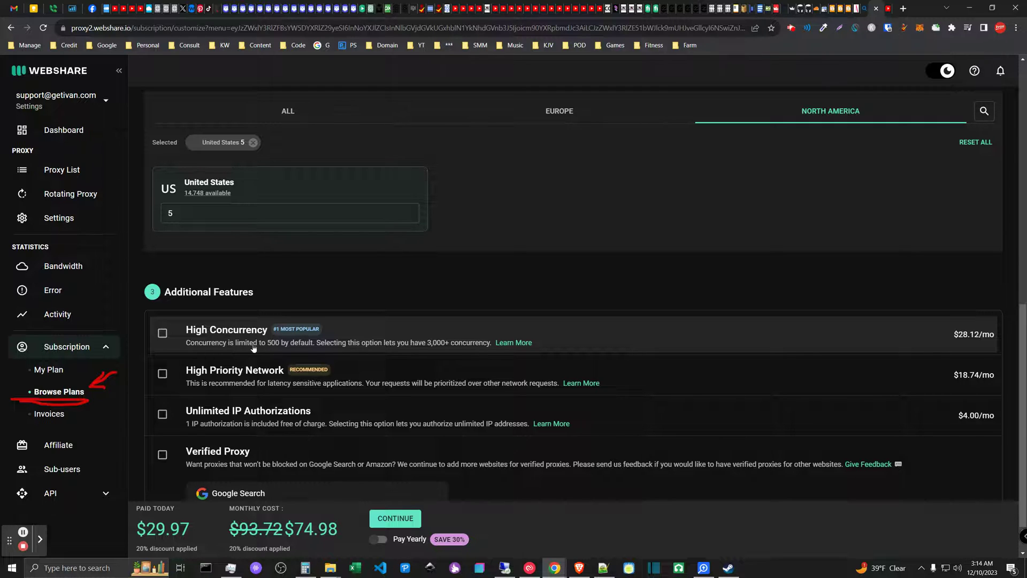
scroll(267, 343, up, 2)
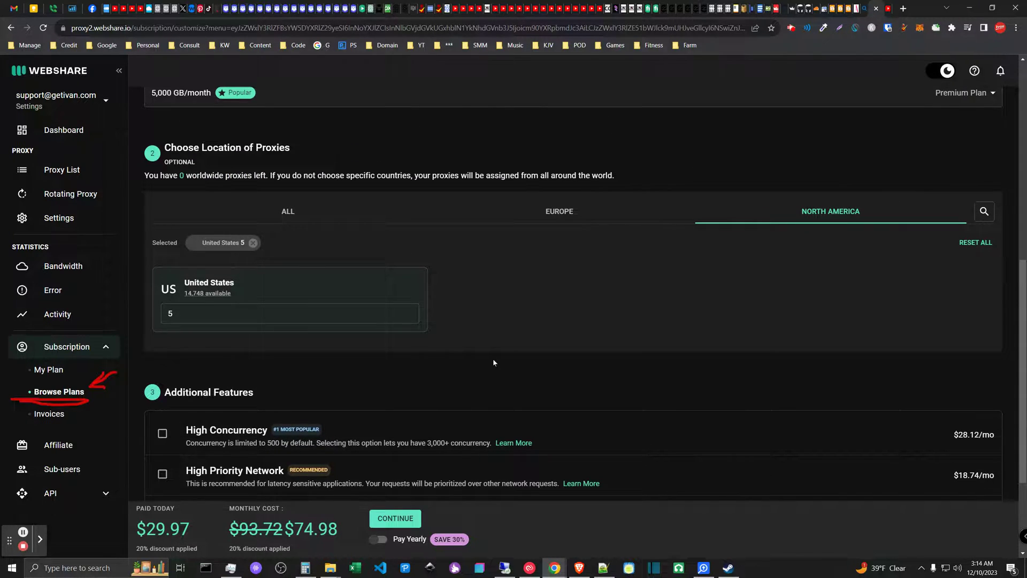
scroll(457, 276, down, 2)
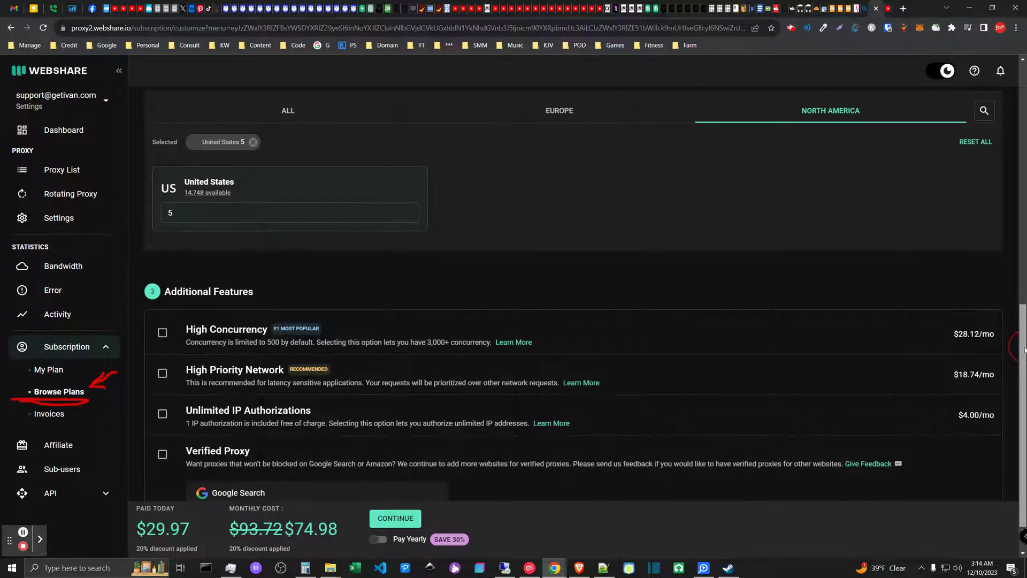
drag(1021, 347, 1024, 133)
scroll(204, 238, down, 3)
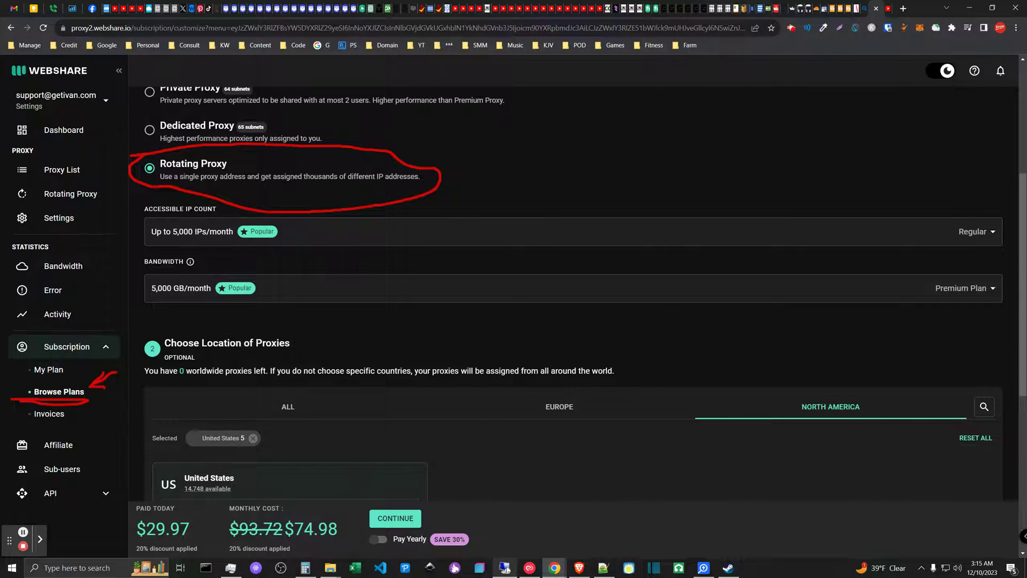
Review the Rotating Proxy configuration, then bring up Calculator showing 100 × 60 = 6,000
mouse_move(506, 569)
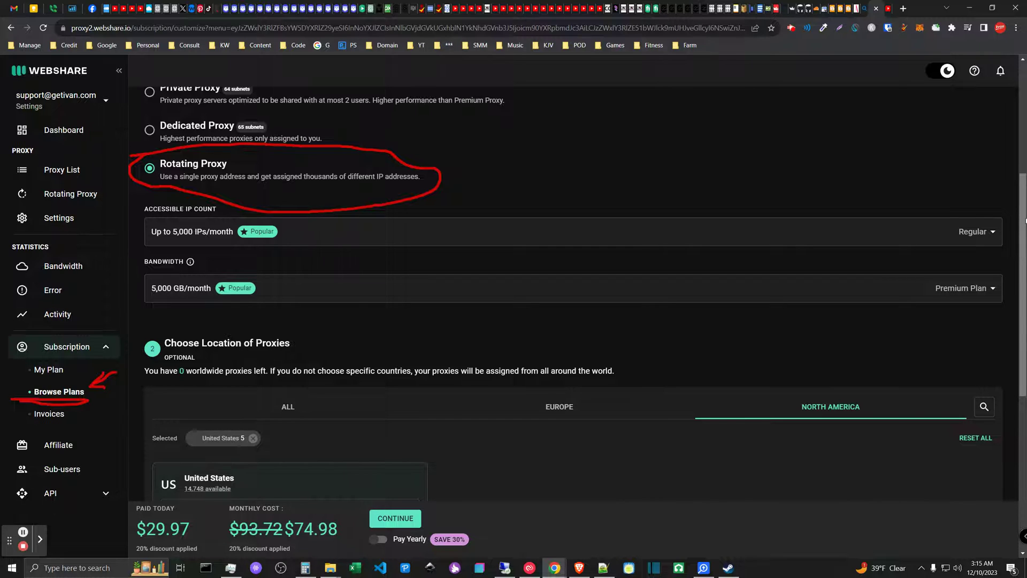
drag(1025, 220, 1015, 270)
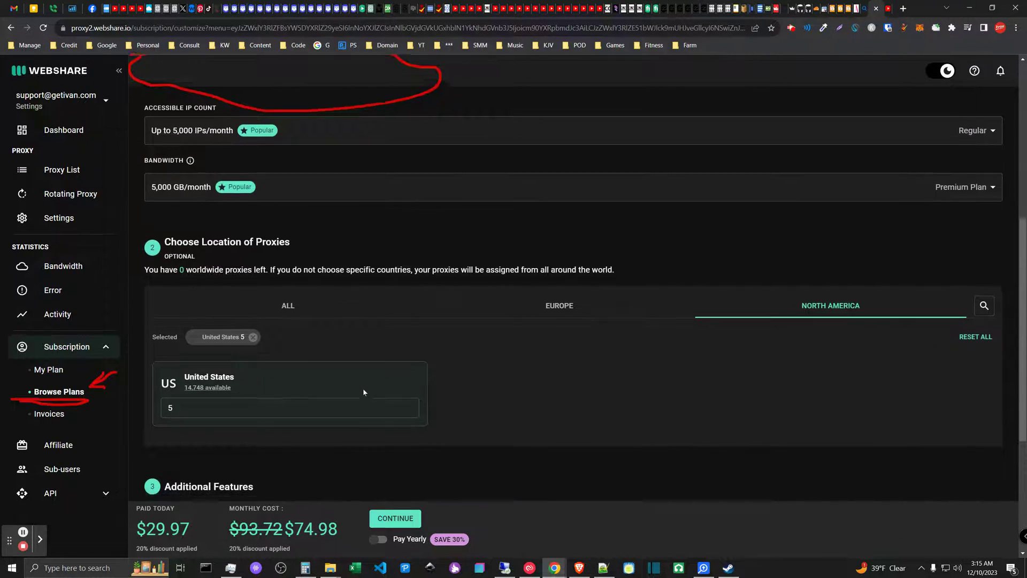
scroll(364, 391, down, 5)
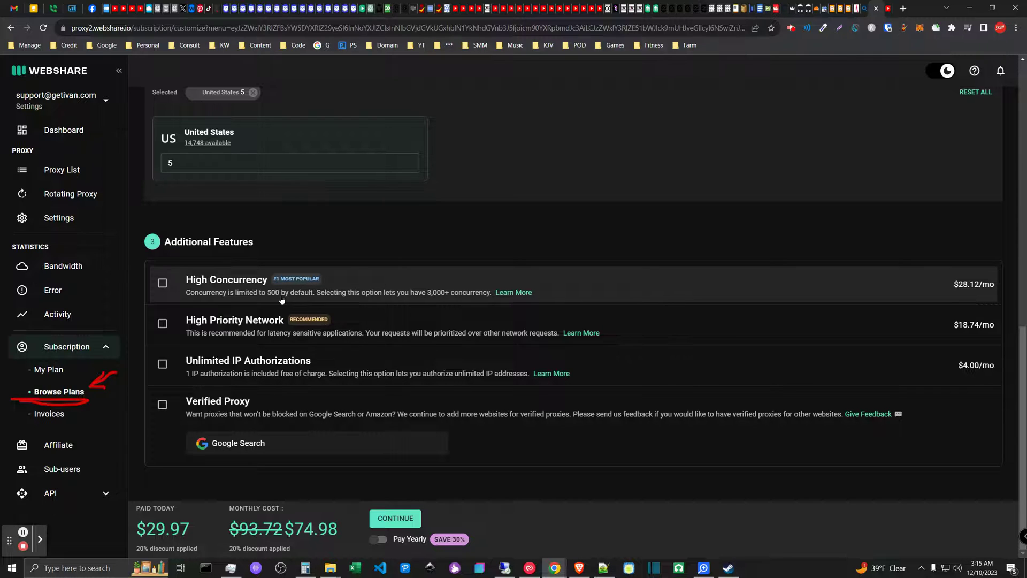
scroll(325, 330, up, 2)
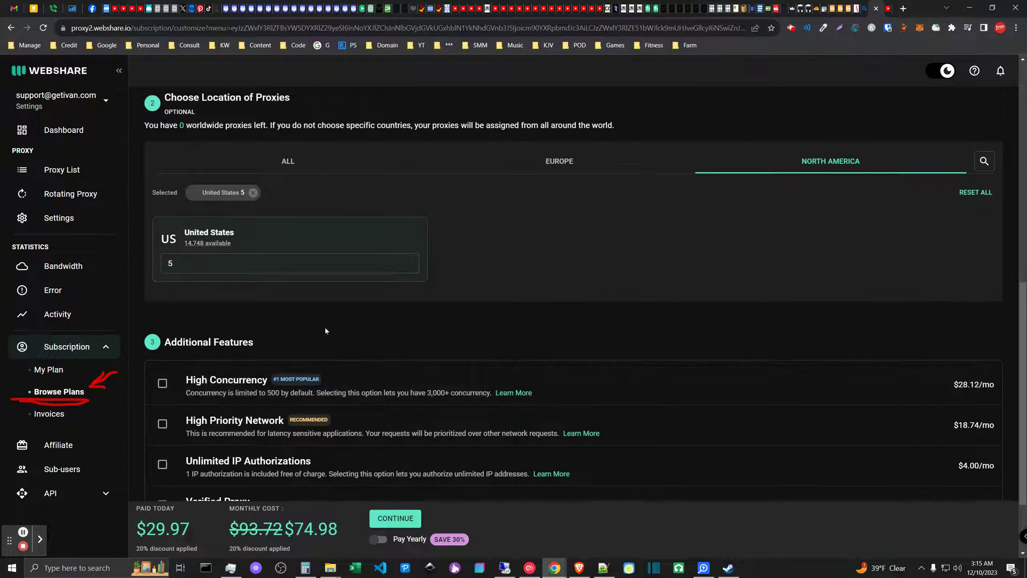
scroll(325, 330, down, 1)
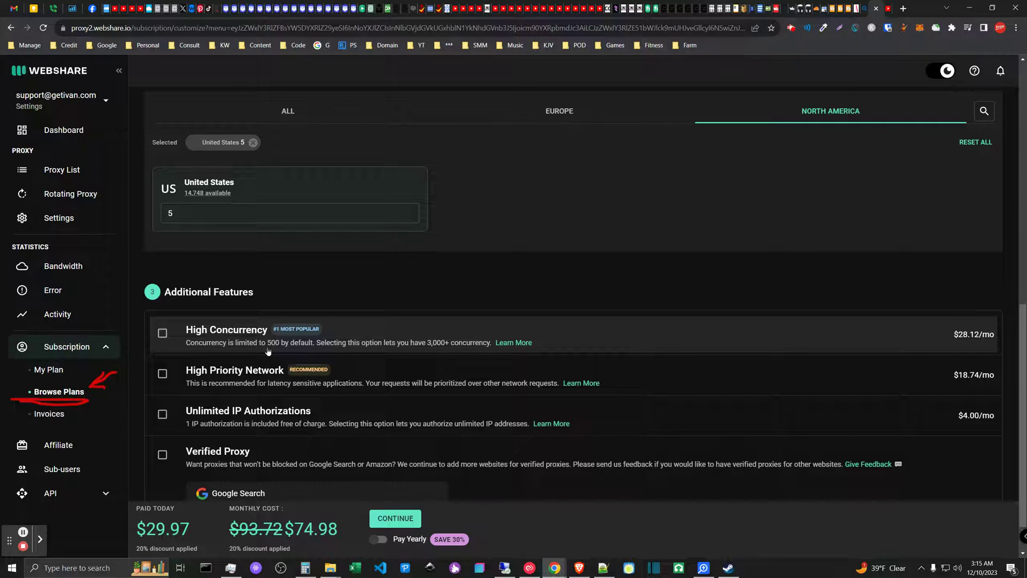
scroll(267, 350, up, 2)
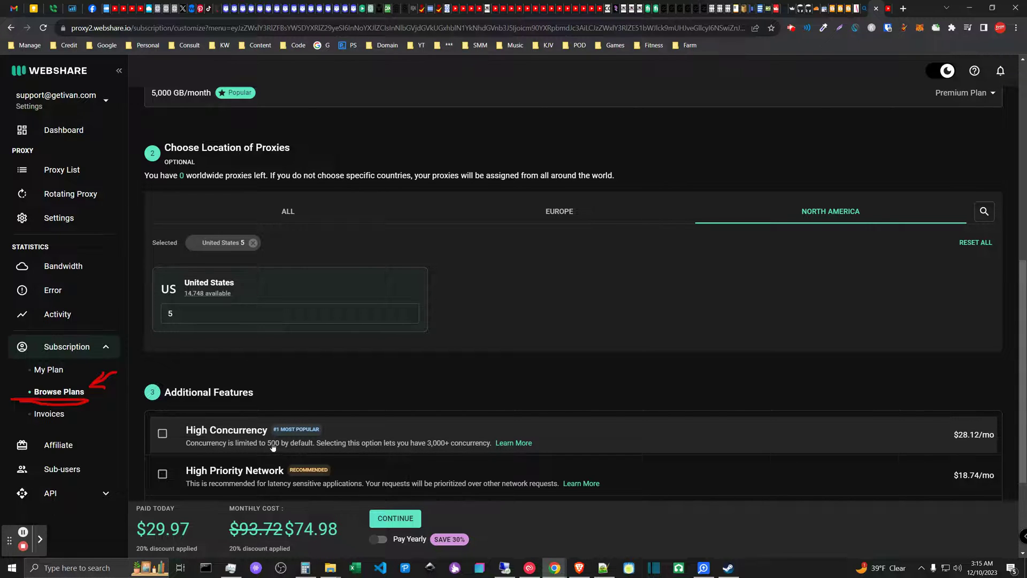
scroll(1012, 165, up, 6)
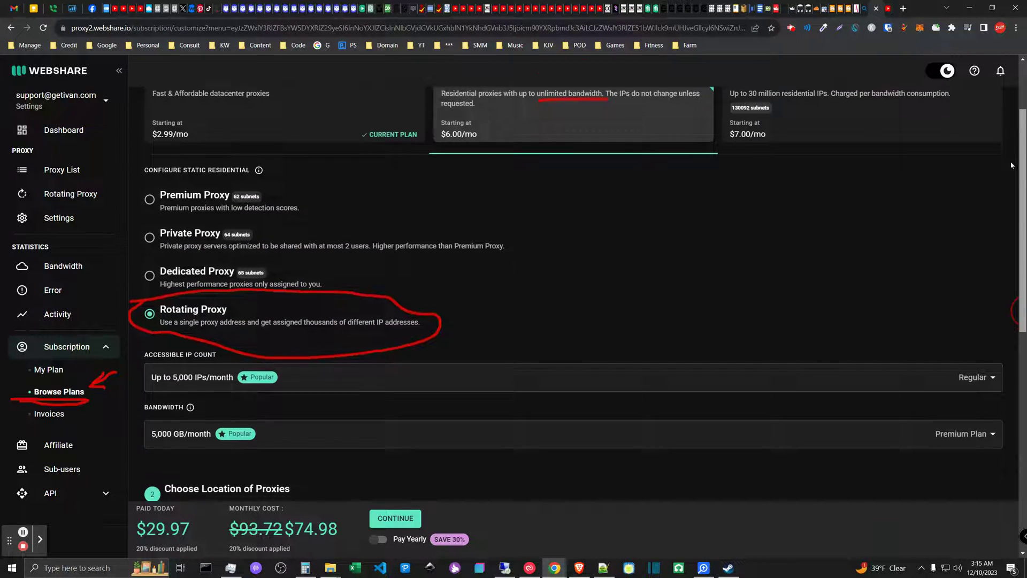
scroll(1010, 171, down, 3)
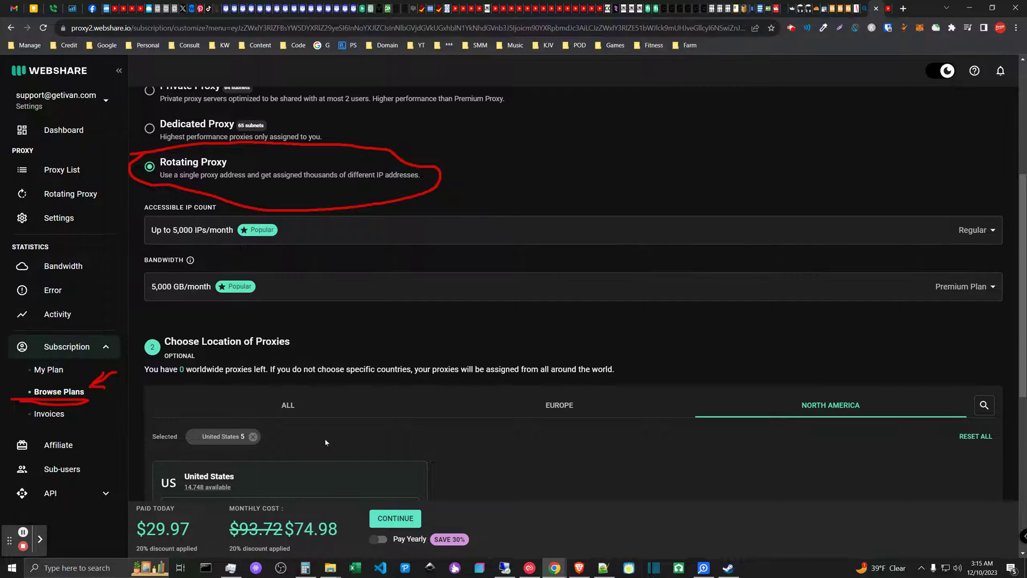
scroll(668, 371, down, 2)
key(alt+Tab)
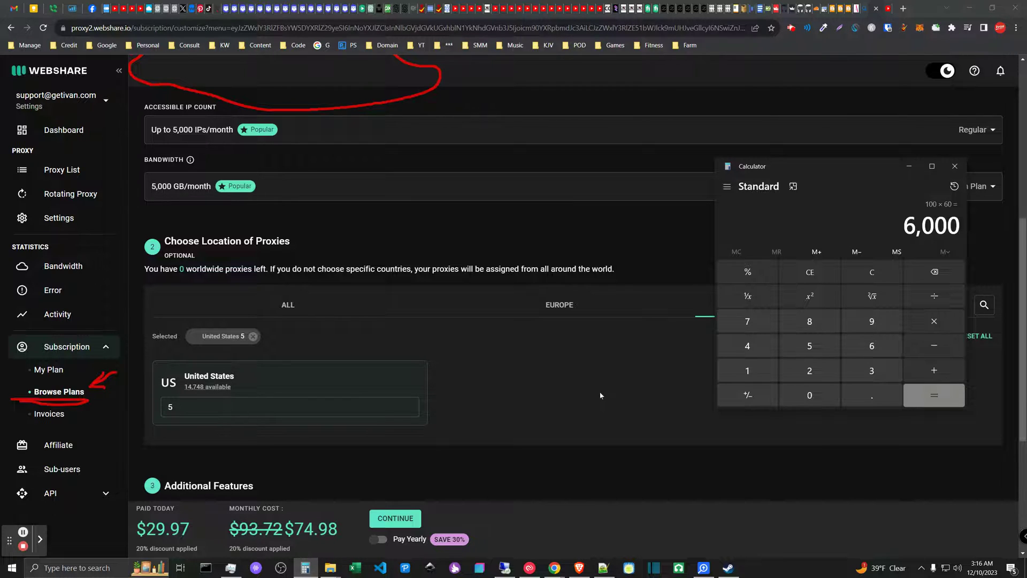
Calculate 250 × 60 = 15,000 in Calculator and minimize it
text(25)
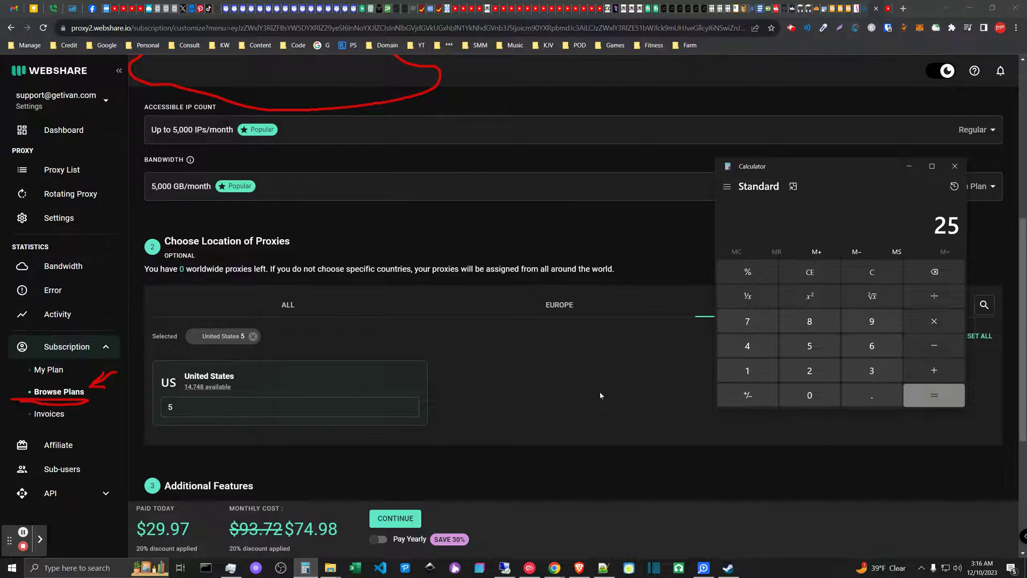
text(0)
text(*60)
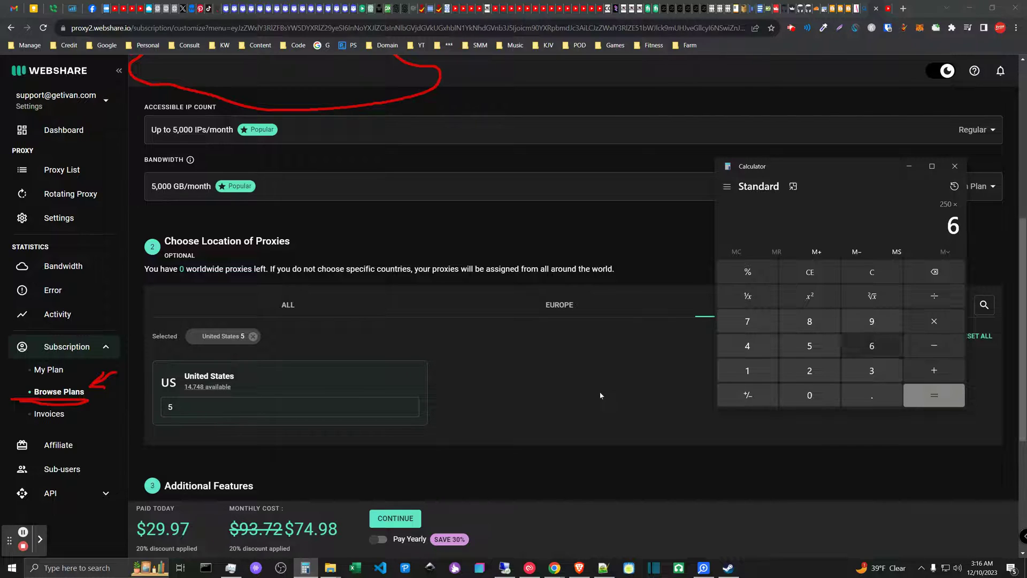
key(Return)
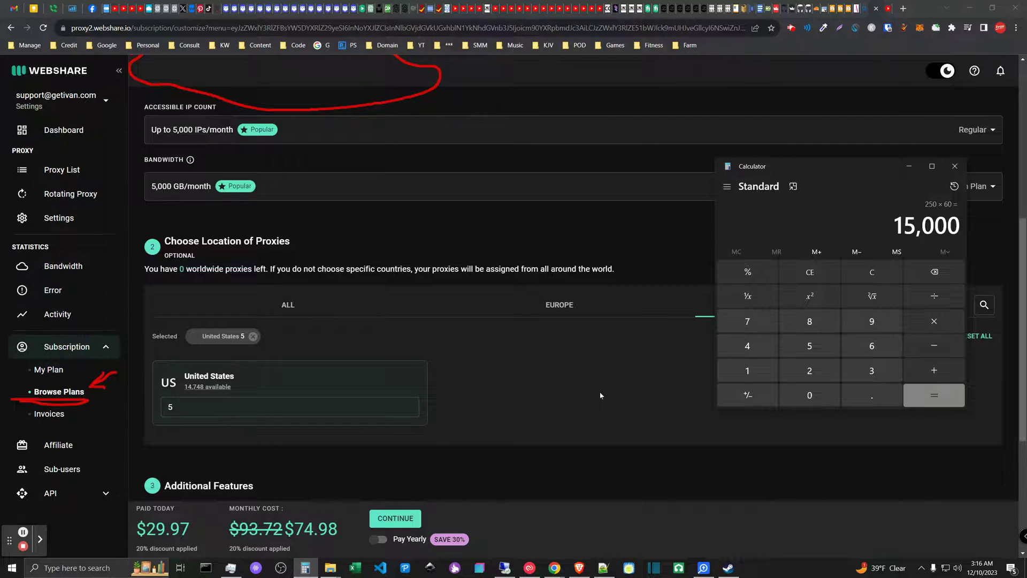
click(909, 166)
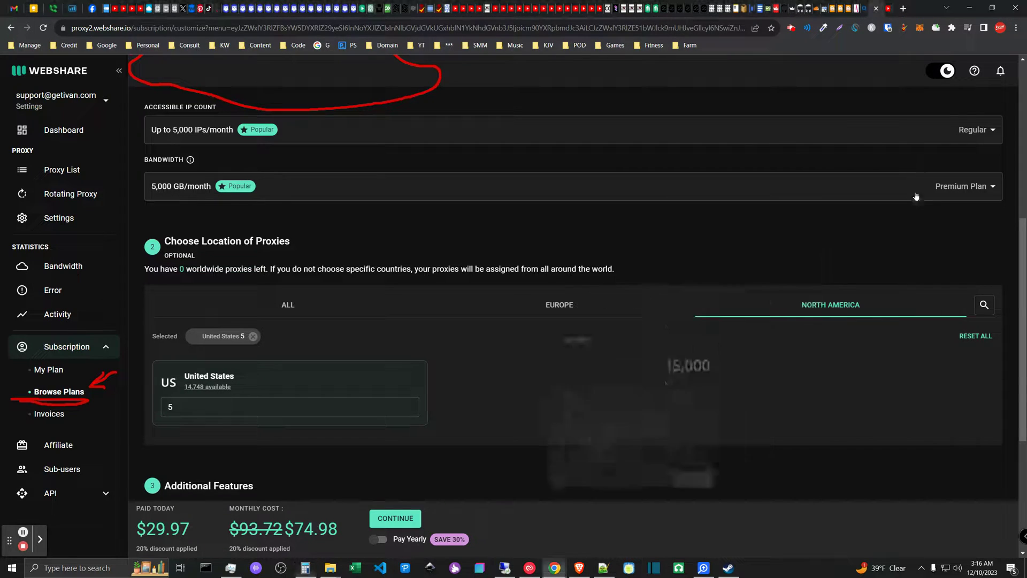
scroll(1019, 277, up, 2)
scroll(1006, 225, up, 2)
scroll(1007, 226, down, 1)
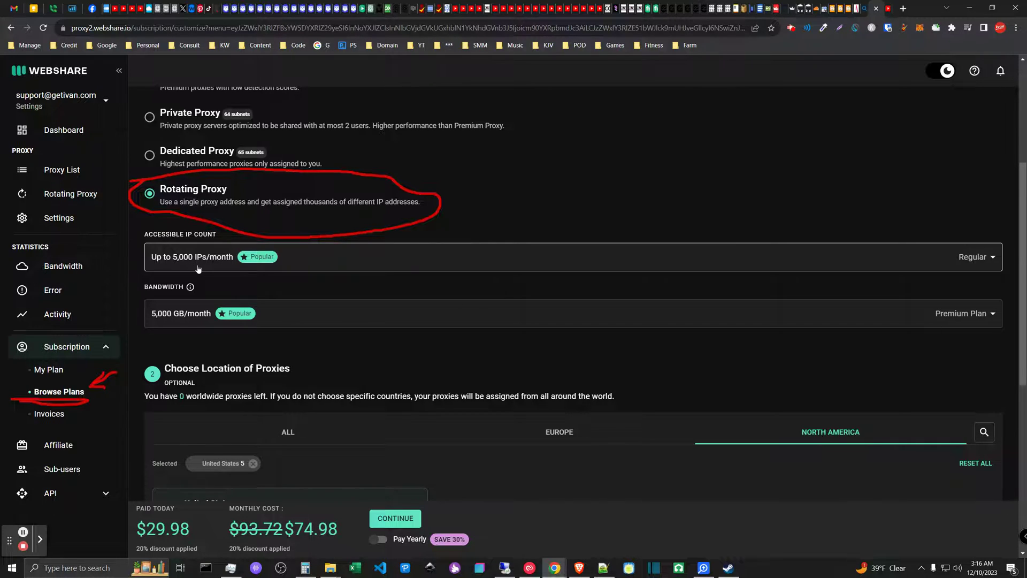
scroll(374, 425, down, 1)
scroll(374, 425, down, 5)
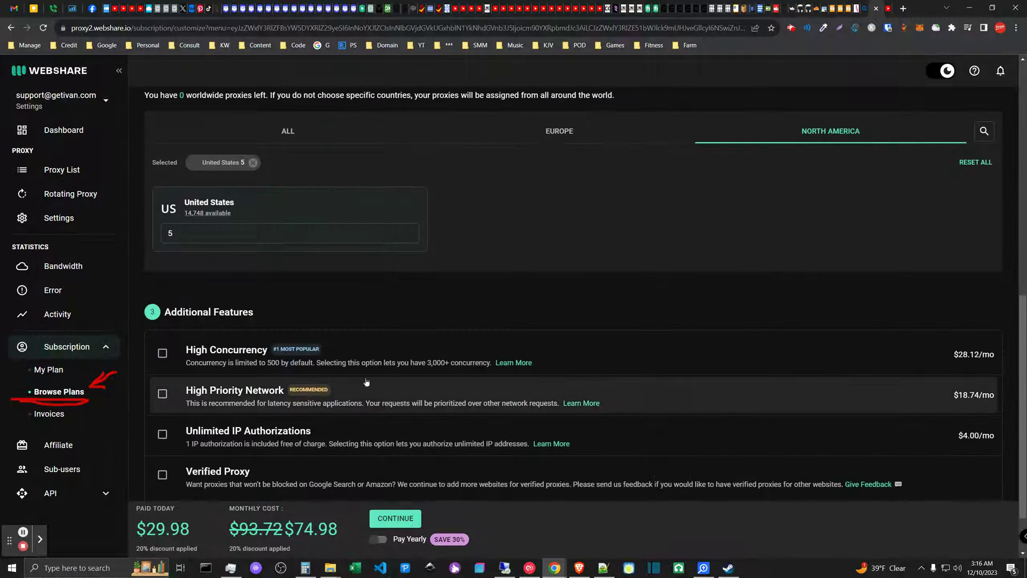
scroll(220, 348, down, 2)
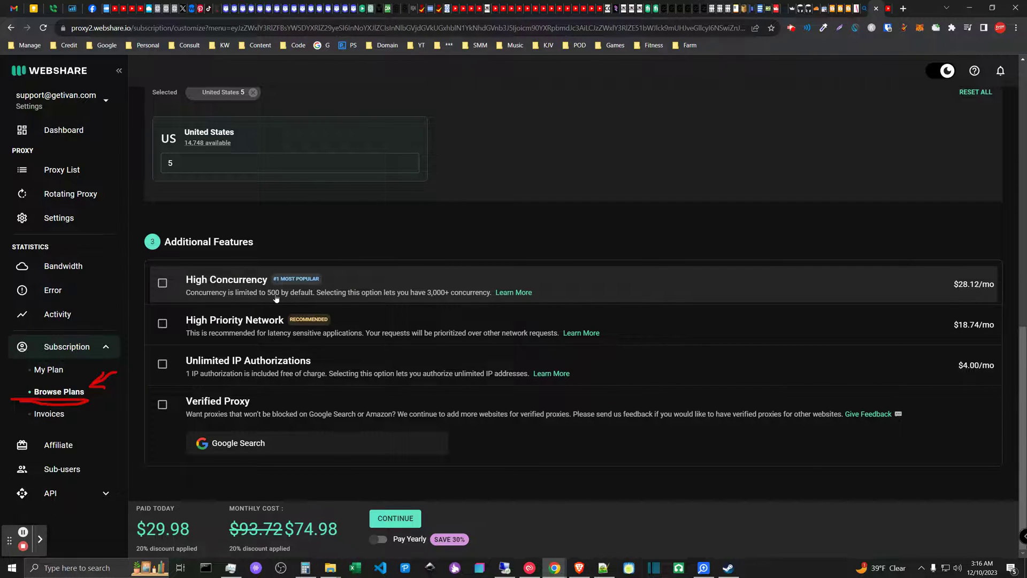
scroll(276, 298, up, 3)
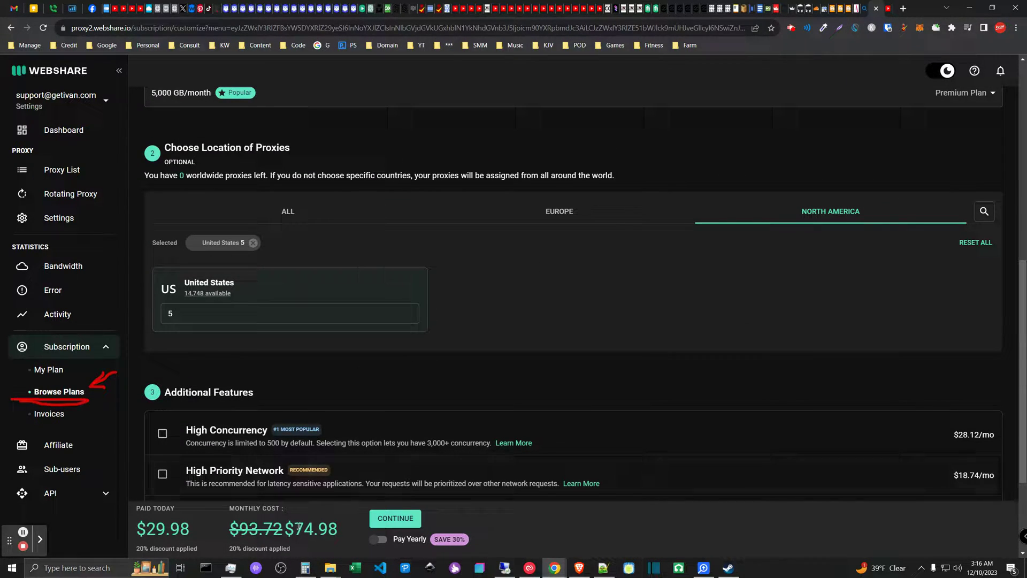
Restore Calculator, compute 100 × 60 = 6,000, and minimize it again
click(305, 568)
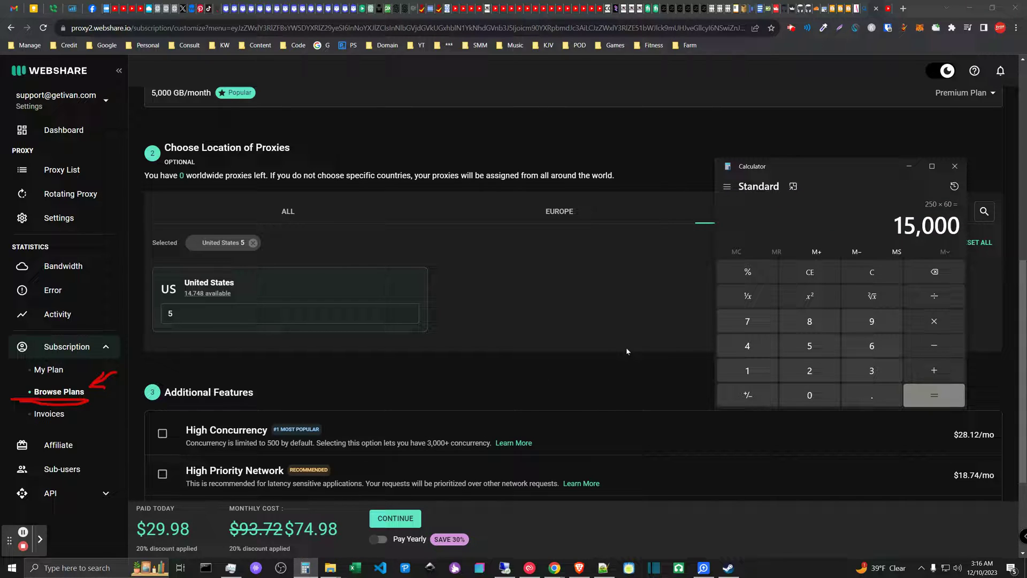
text(100*)
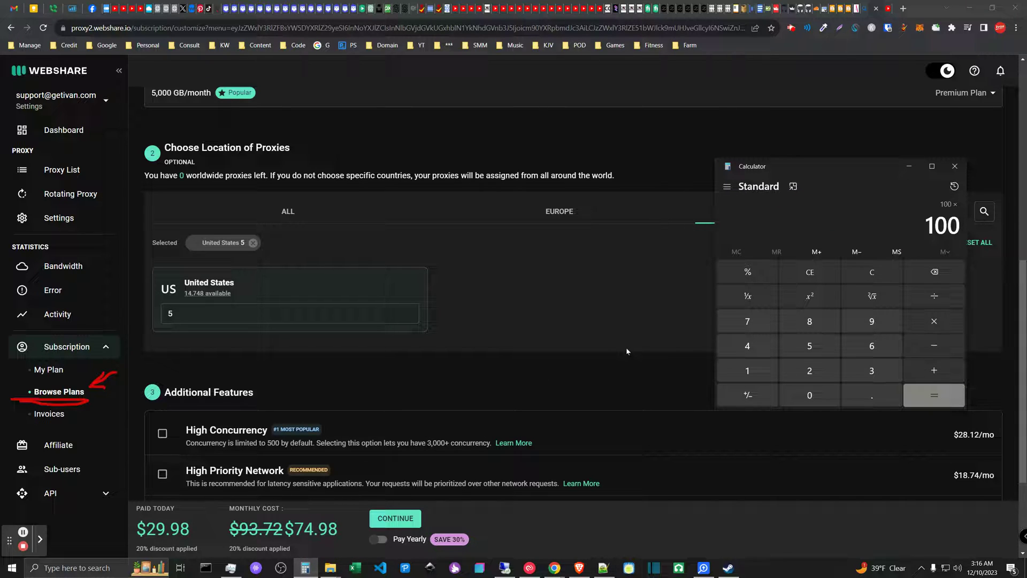
text(60)
key(Return)
click(910, 166)
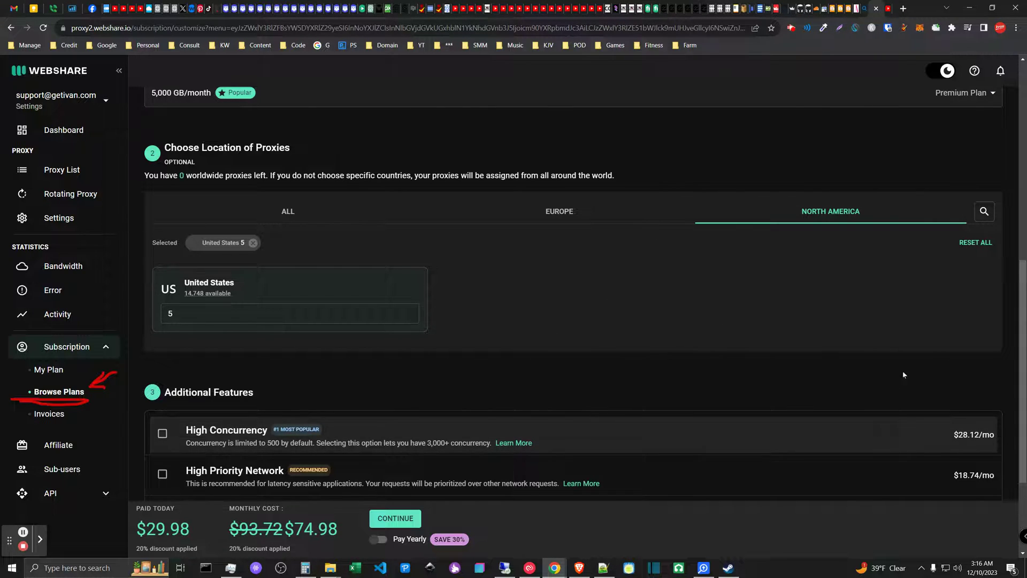
scroll(1019, 325, down, 3)
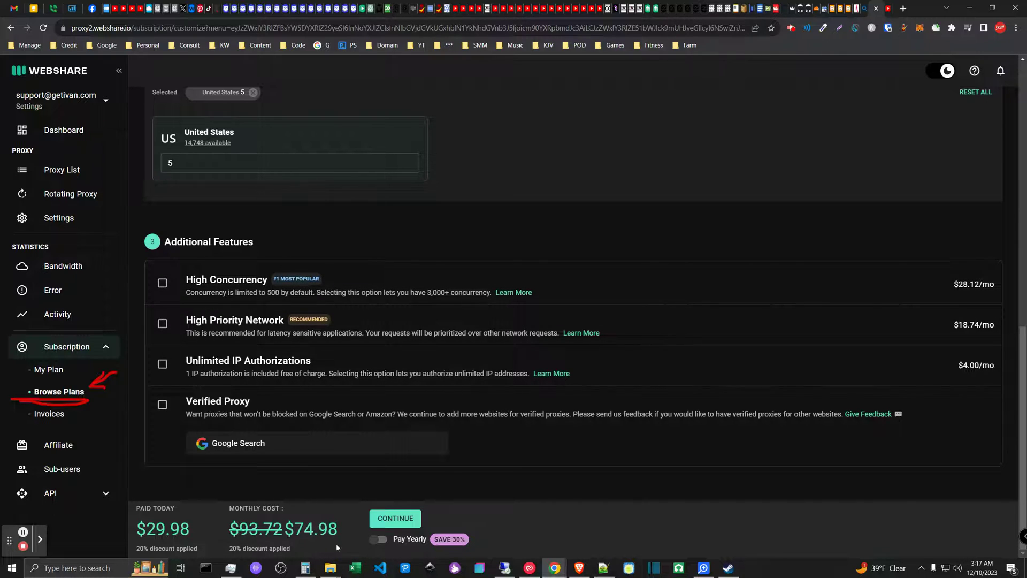
drag(1023, 423, 995, 175)
scroll(376, 287, down, 2)
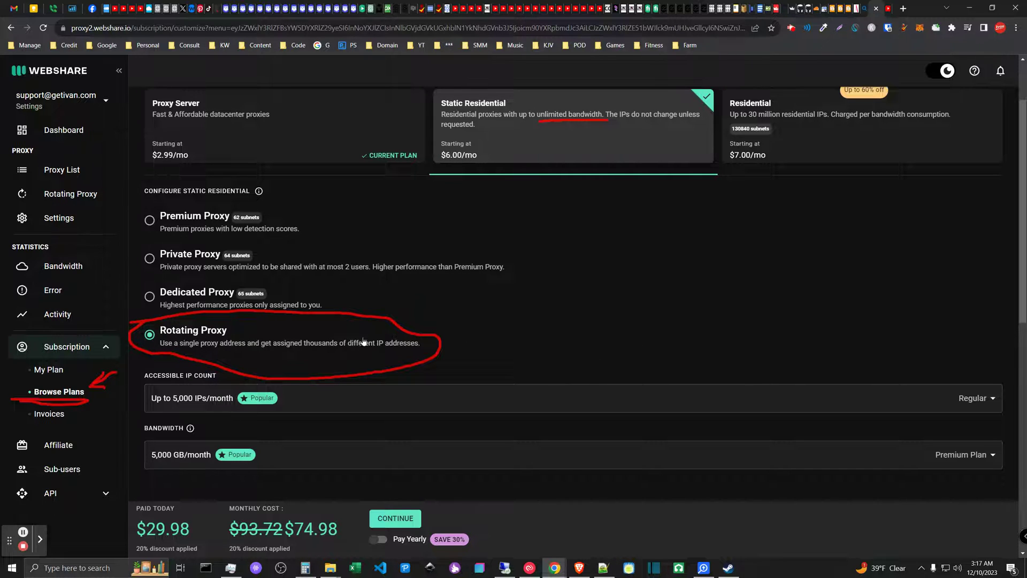
scroll(509, 426, down, 2)
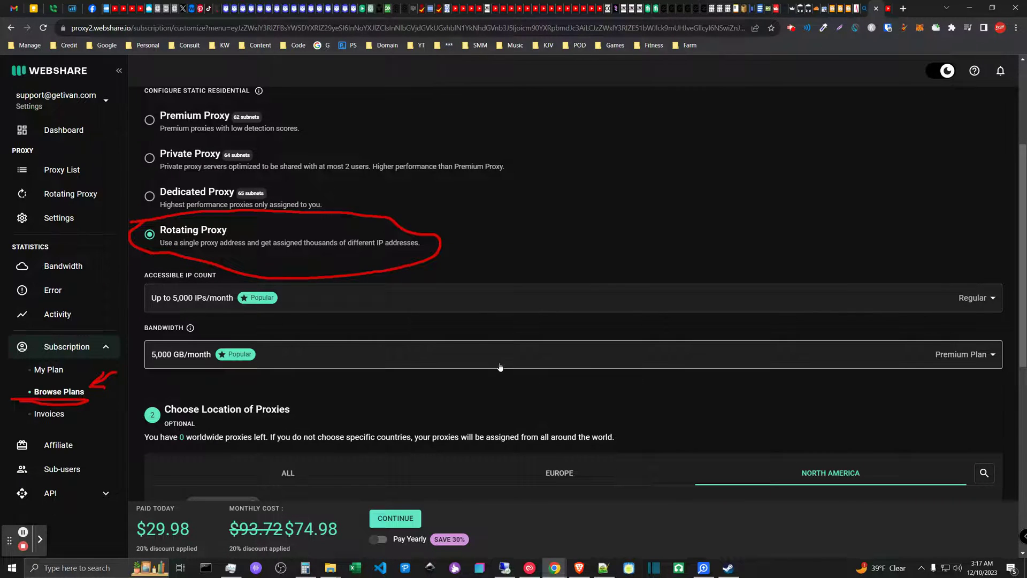
scroll(1020, 225, down, 1)
scroll(400, 247, down, 2)
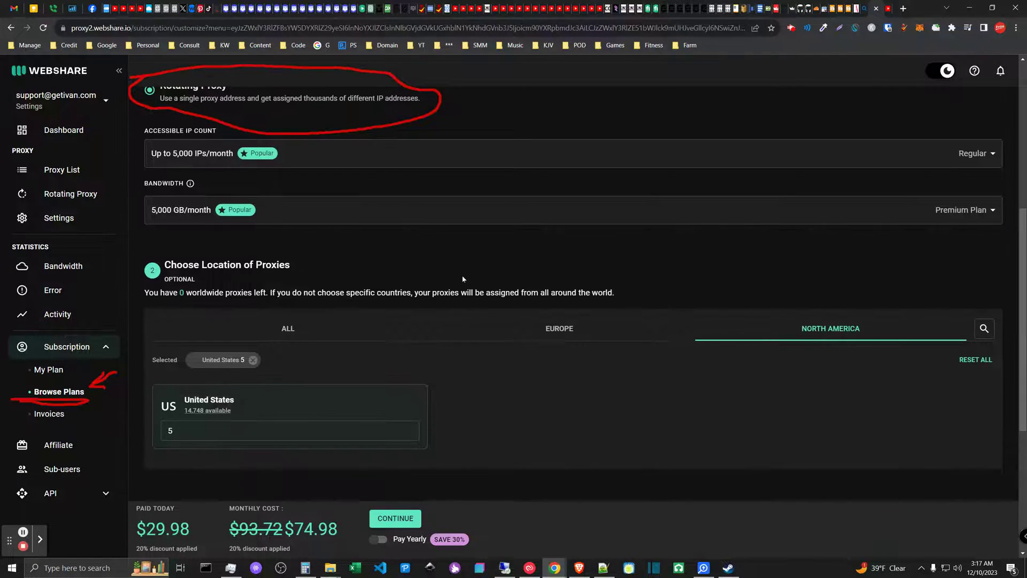
Select the 250 GB/month Saver Plan and review the new $37.49 monthly price
click(358, 214)
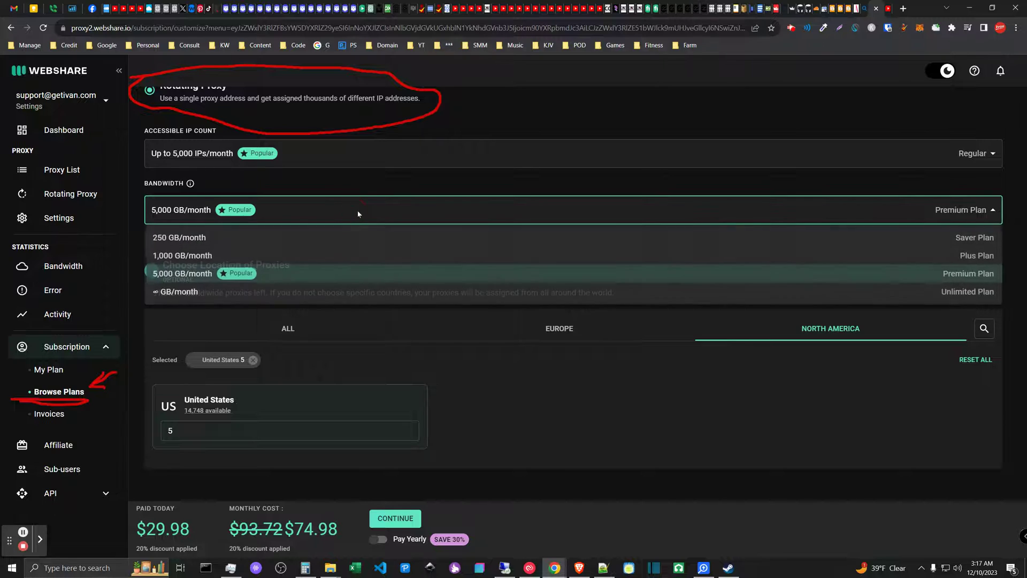
click(284, 241)
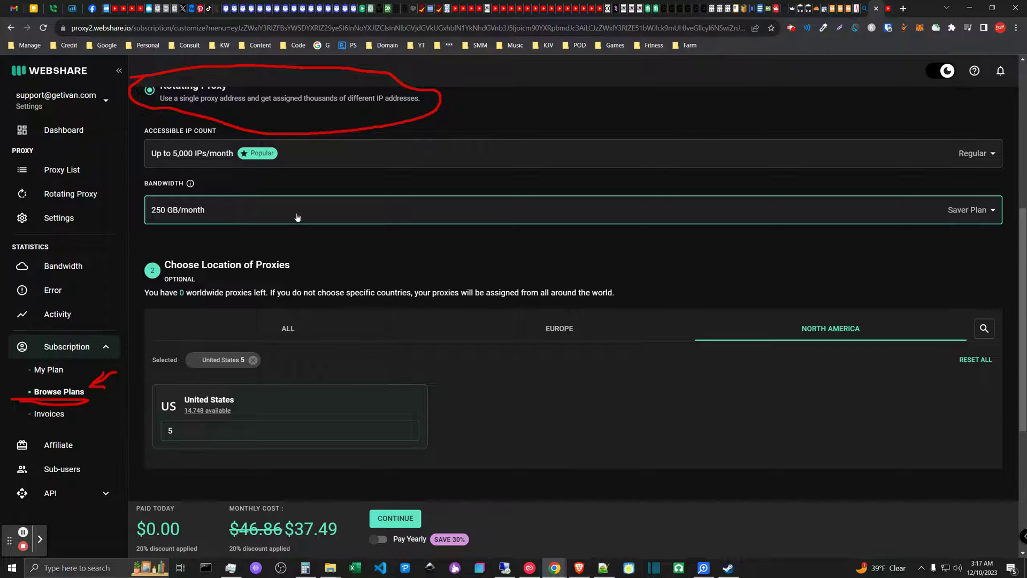
scroll(303, 223, up, 1)
scroll(533, 315, down, 3)
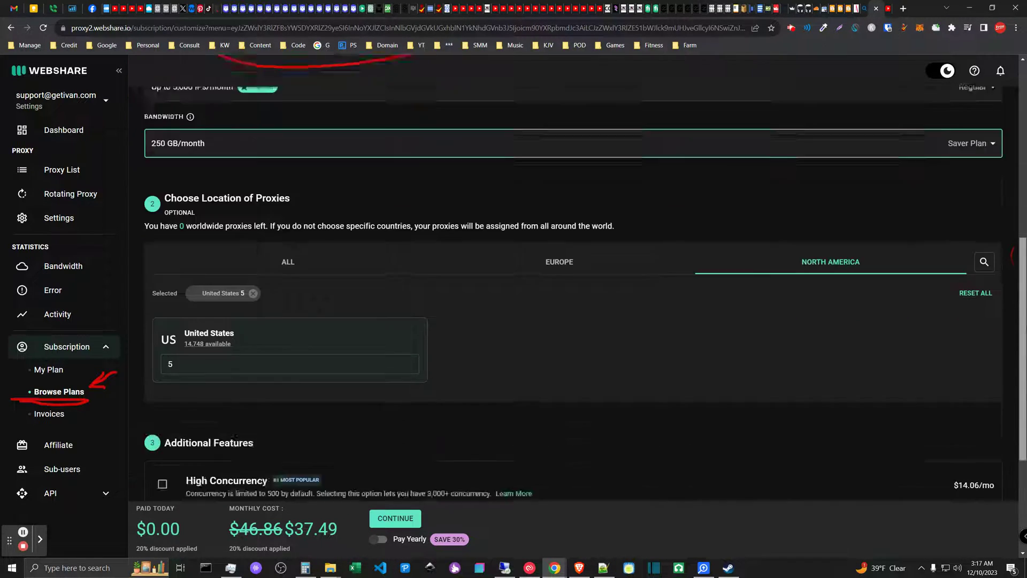
scroll(481, 284, down, 4)
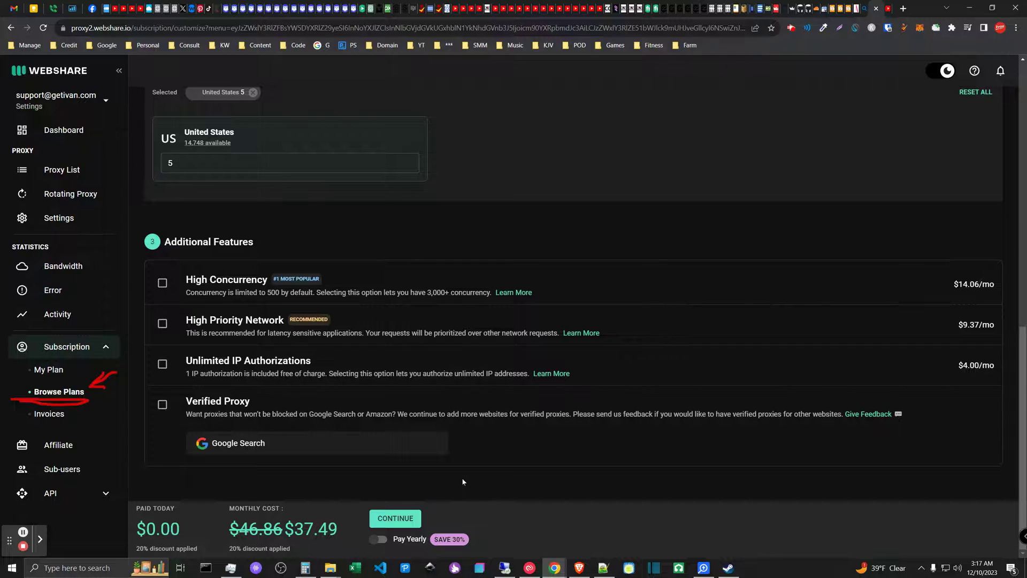
scroll(700, 385, up, 6)
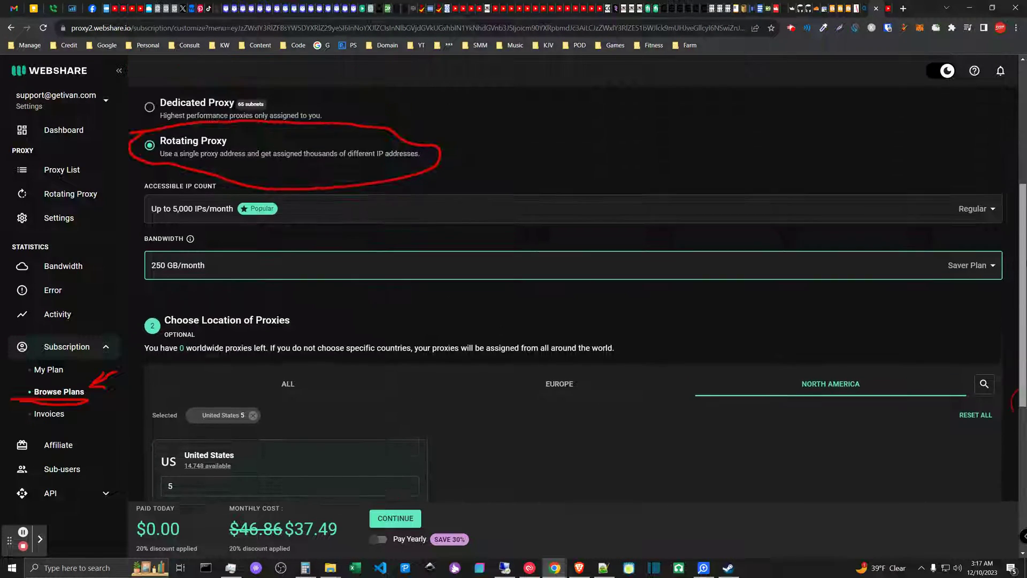
scroll(578, 289, up, 5)
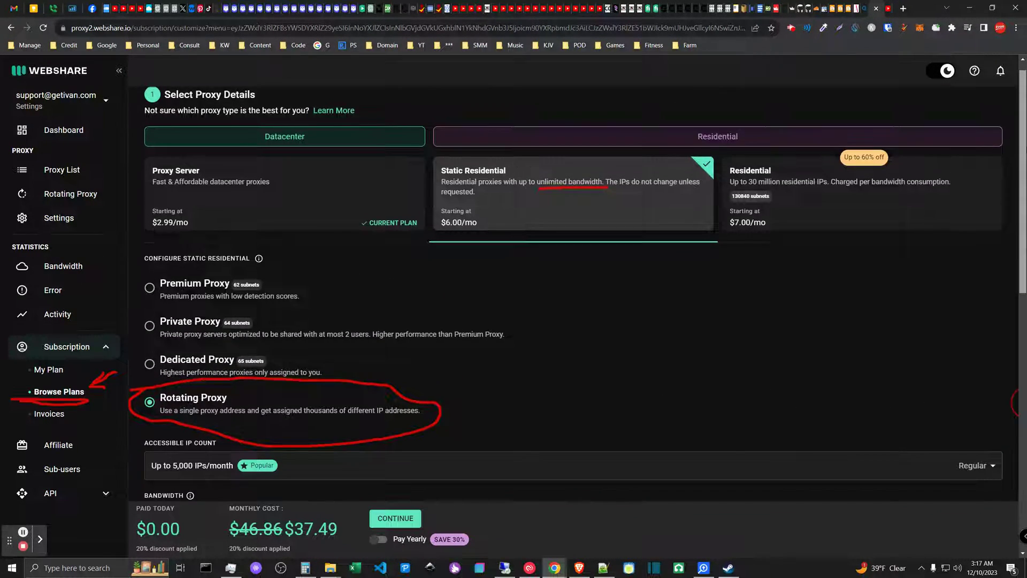
scroll(605, 175, down, 1)
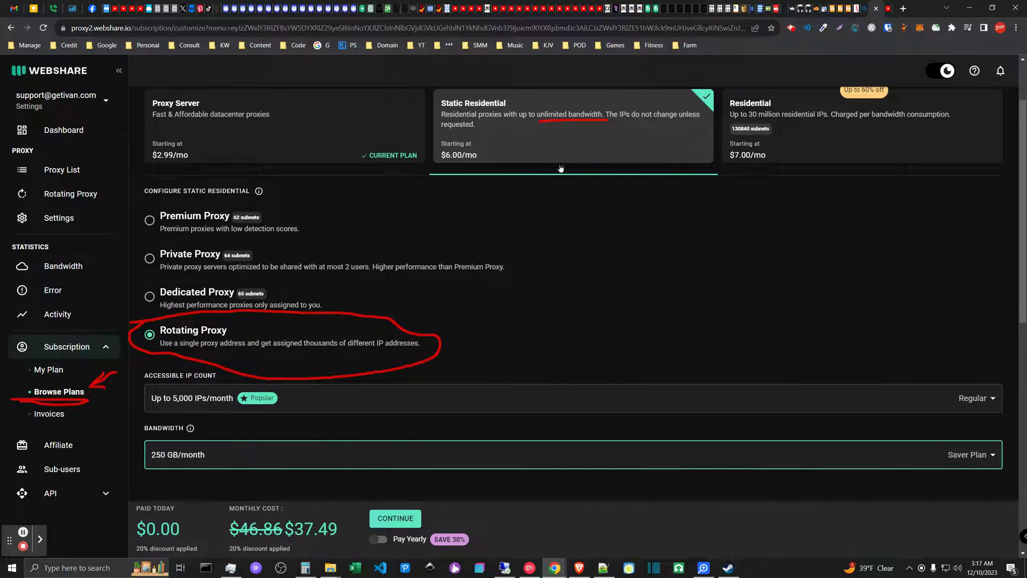
scroll(427, 346, down, 2)
scroll(987, 250, down, 5)
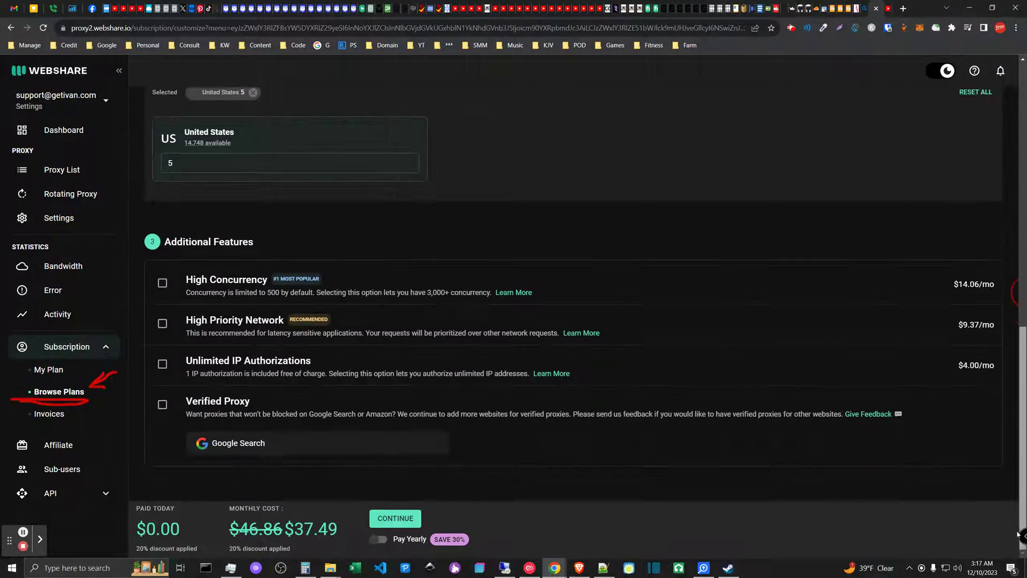
scroll(988, 250, up, 7)
scroll(988, 250, down, 1)
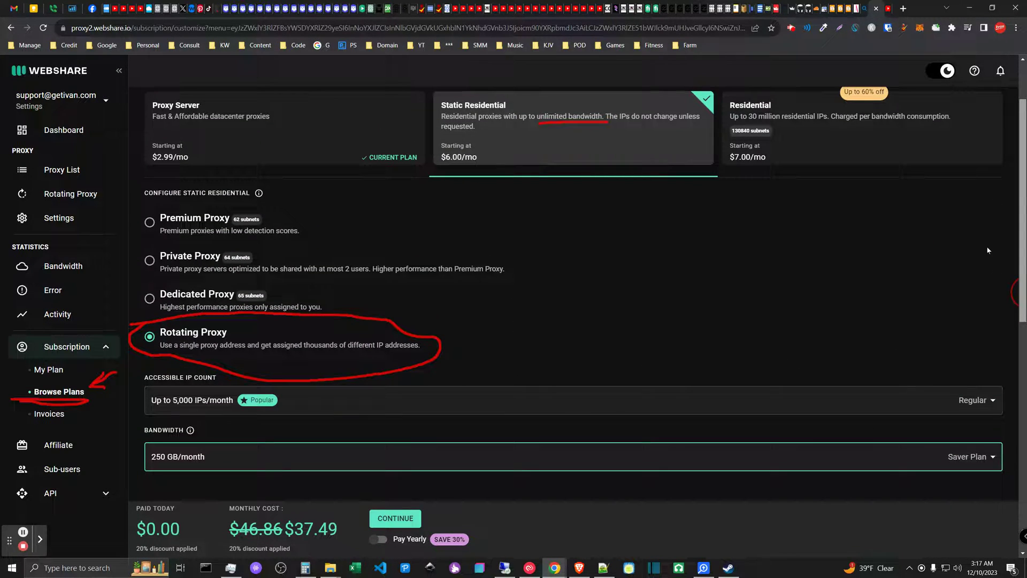